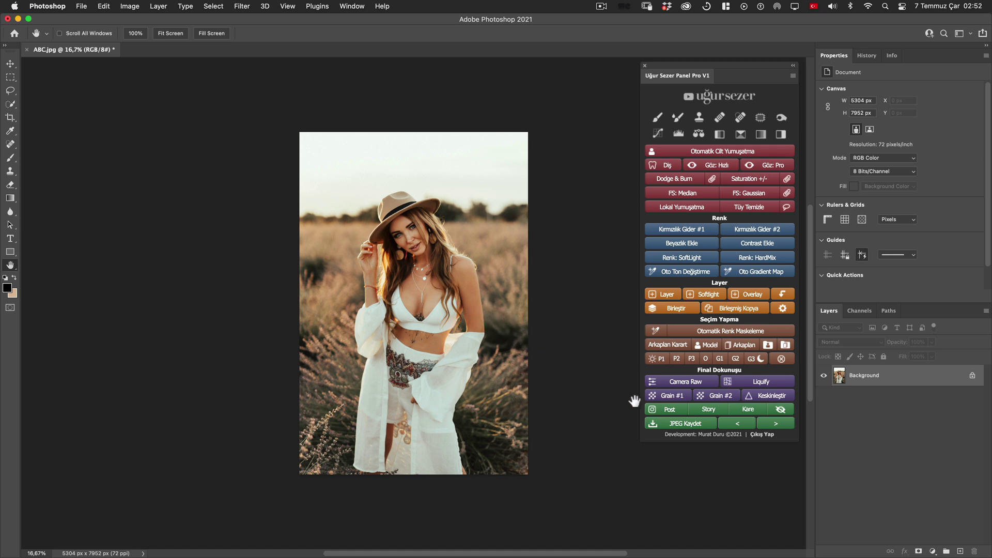
# Make a 1080×1350 post copy of the portrait, then shrink and reposition the photo inside it
pyautogui.click(674, 413)
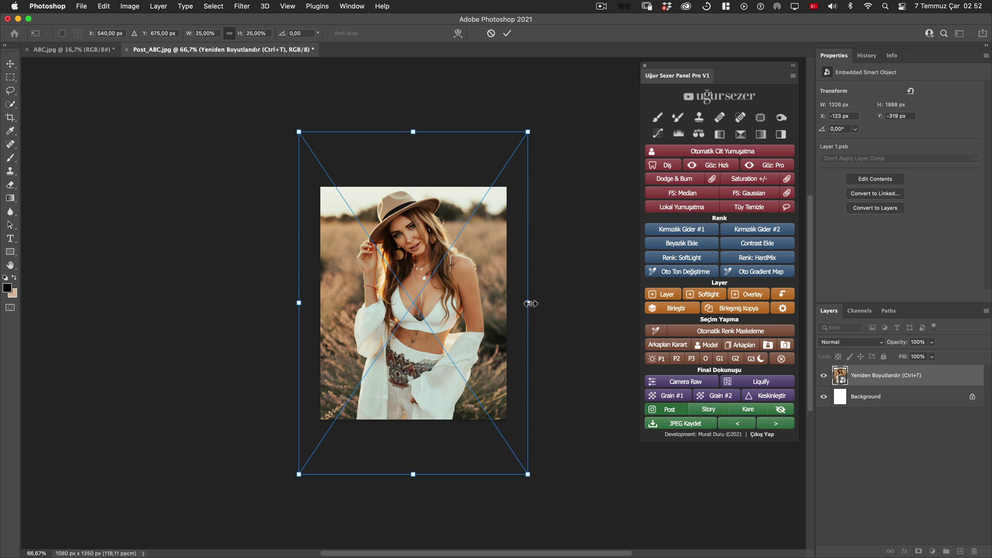
pyautogui.moveTo(536, 304); pyautogui.dragTo(512, 303)
pyautogui.moveTo(309, 303); pyautogui.dragTo(321, 303)
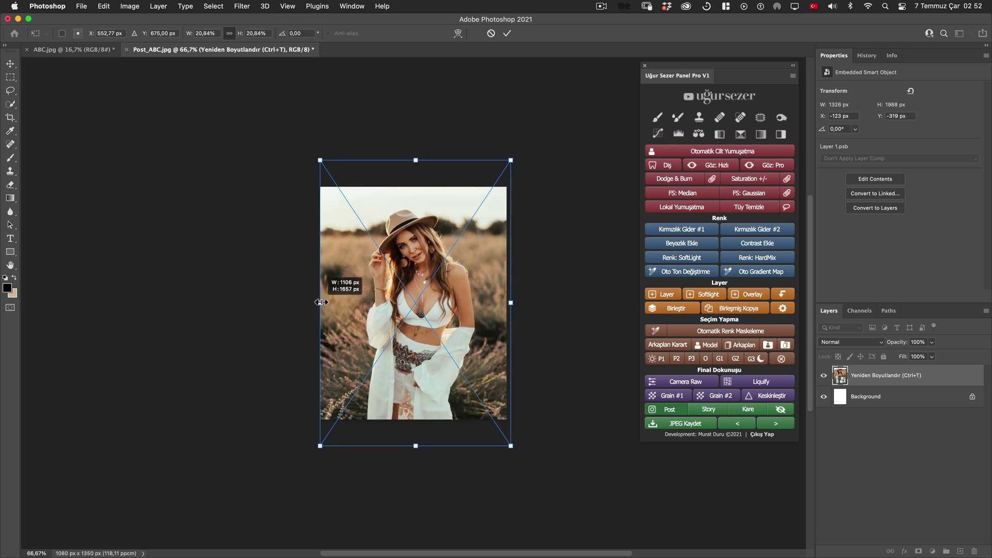
pyautogui.moveTo(458, 299)
pyautogui.mouseDown()
pyautogui.moveTo(457, 313)
pyautogui.moveTo(507, 303)
pyautogui.mouseUp()
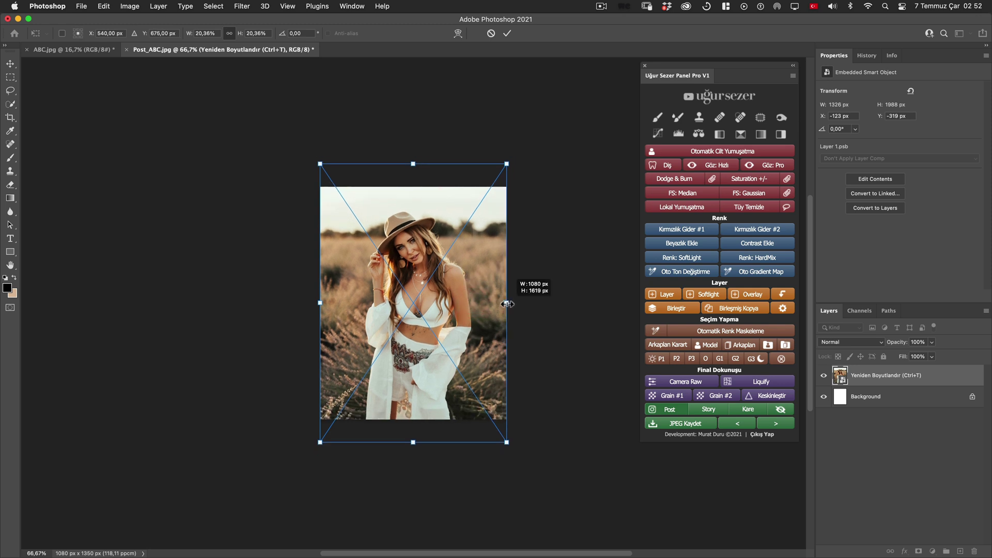
pyautogui.moveTo(418, 309); pyautogui.dragTo(419, 286)
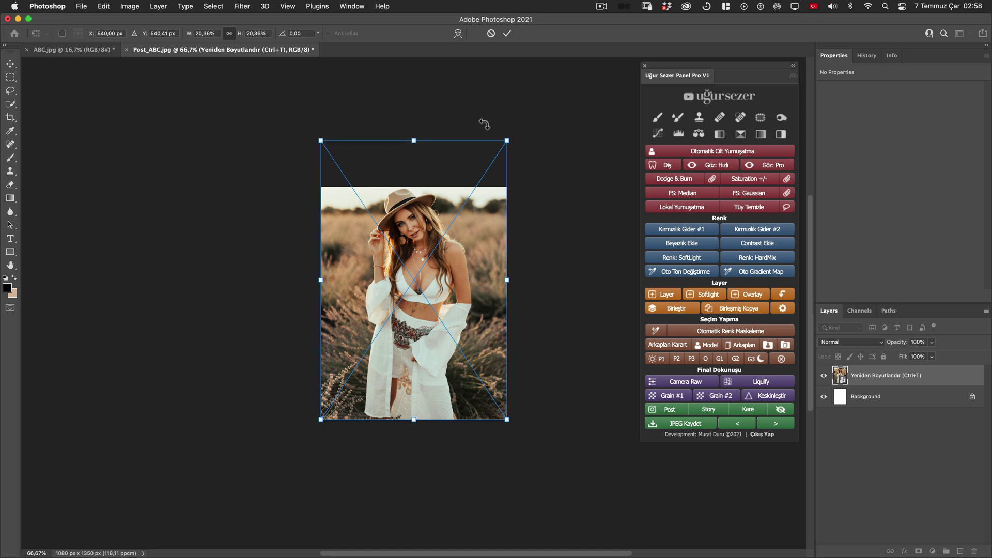
pyautogui.press('Return')
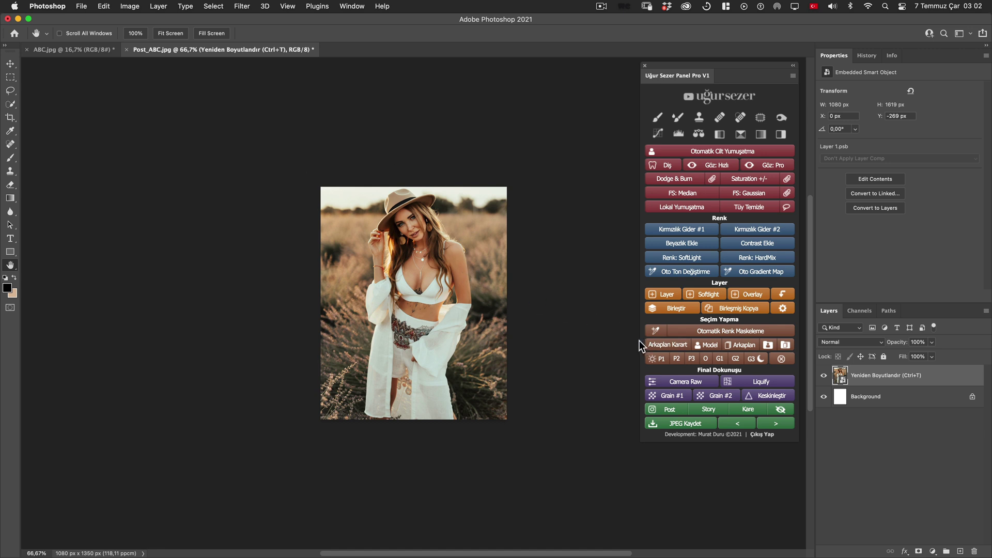
# Show the composition guide grid over the post canvas
pyautogui.click(782, 409)
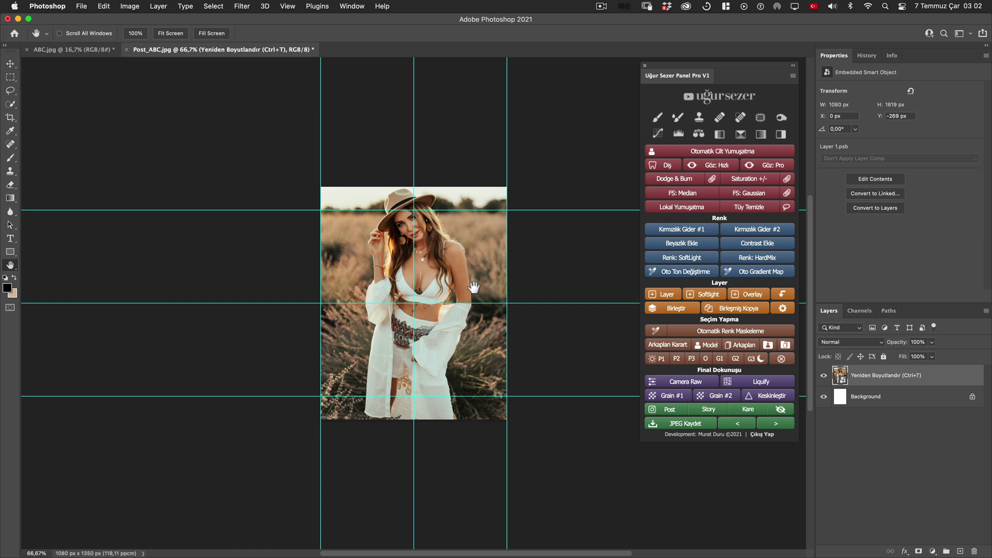
# Move the portrait lower in the post frame to a -111 px vertical offset
pyautogui.press('v')
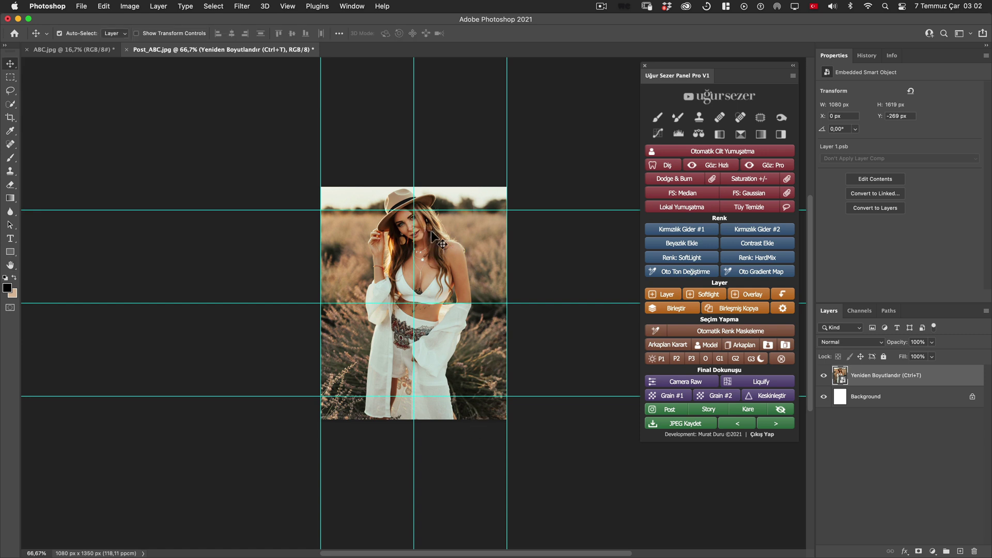
pyautogui.moveTo(440, 233)
pyautogui.mouseDown()
pyautogui.moveTo(442, 260)
pyautogui.moveTo(440, 230)
pyautogui.mouseUp()
pyautogui.moveTo(445, 228); pyautogui.dragTo(445, 258)
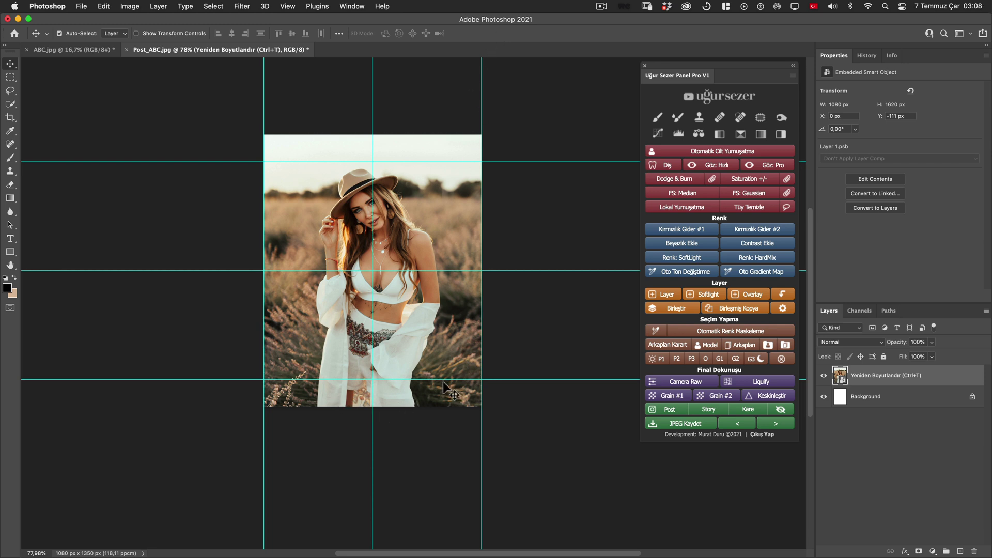
# Shrink the portrait to 1008×1513 px at a -151 px offset, and hide the guides
pyautogui.hotkey('ctrl', 't')
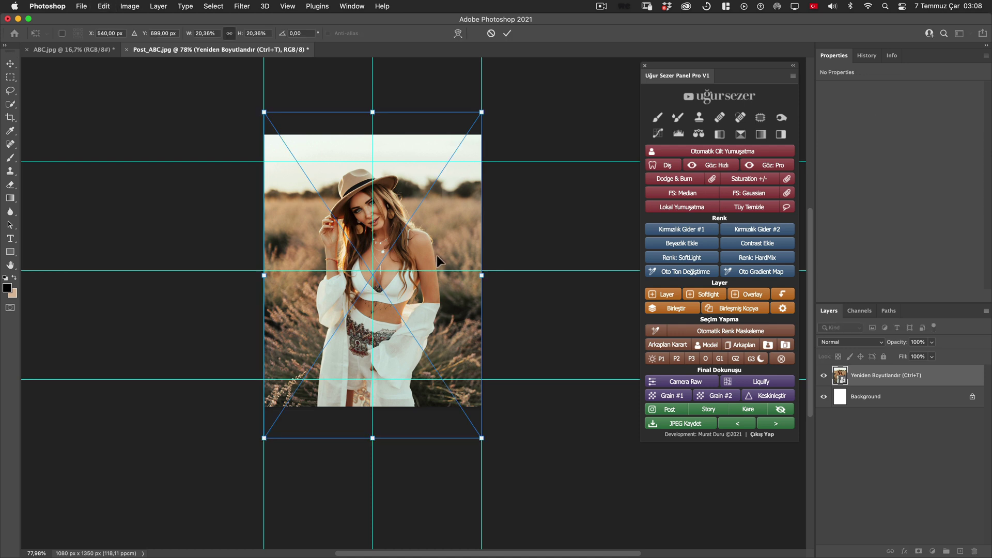
pyautogui.moveTo(436, 246); pyautogui.dragTo(441, 227)
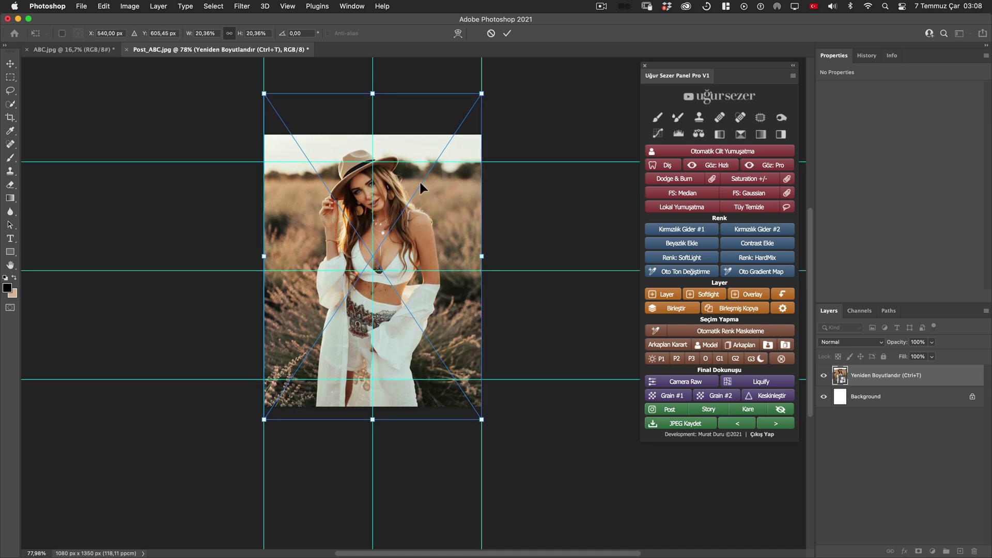
pyautogui.moveTo(483, 256); pyautogui.dragTo(476, 256)
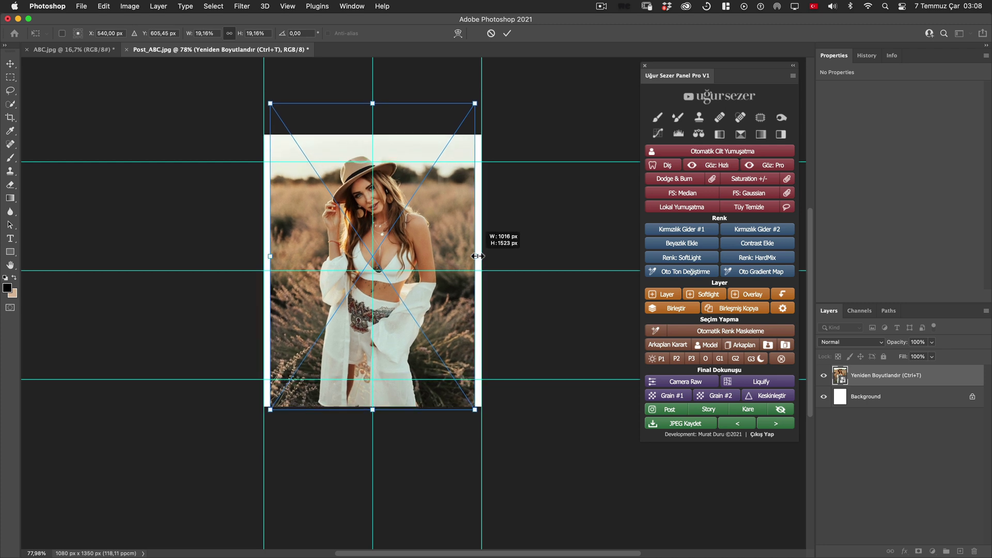
pyautogui.moveTo(476, 256); pyautogui.dragTo(475, 255)
pyautogui.doubleClick(436, 234)
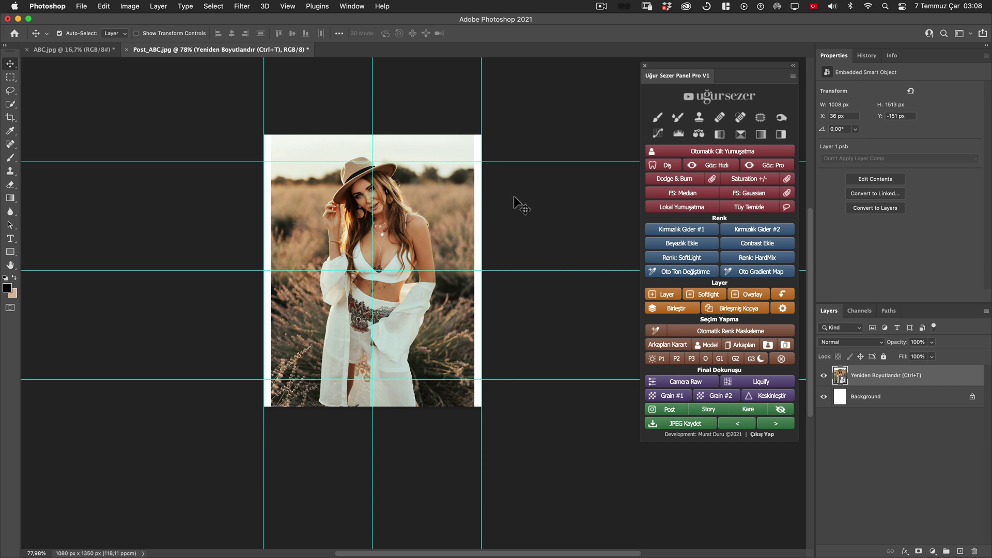
pyautogui.click(790, 411)
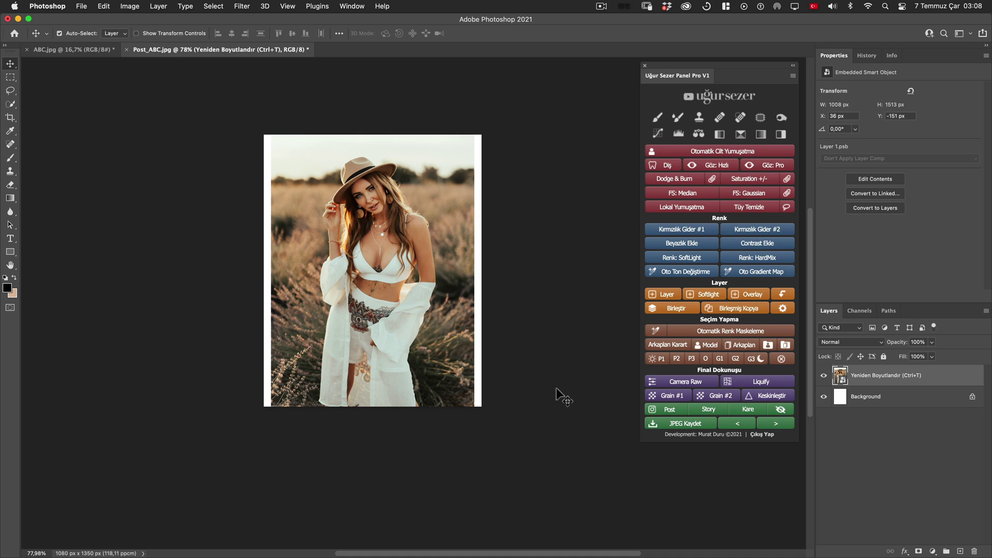
# Rasterize the portrait layer and content-aware fill the white strip on the right edge
pyautogui.rightClick(887, 381)
pyautogui.click(811, 244)
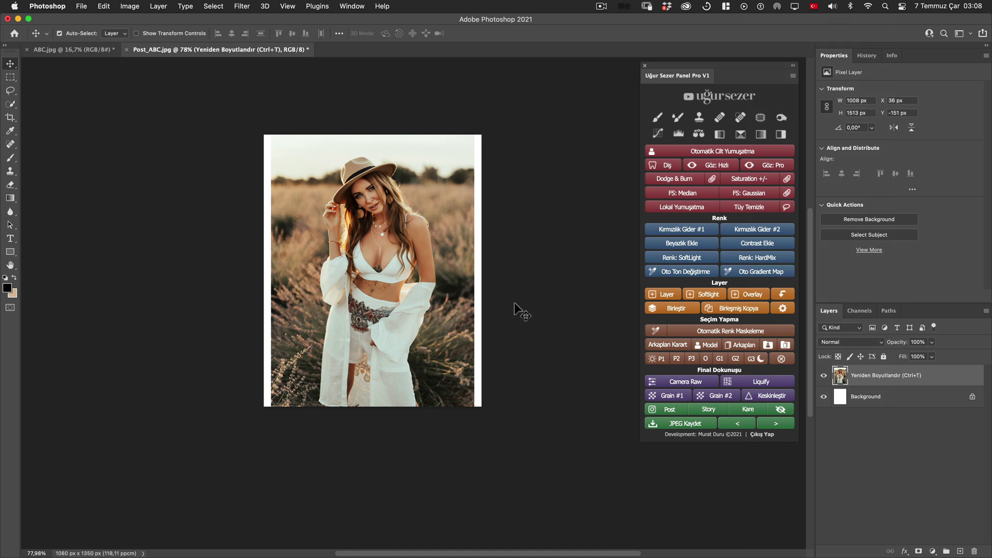
pyautogui.click(10, 77)
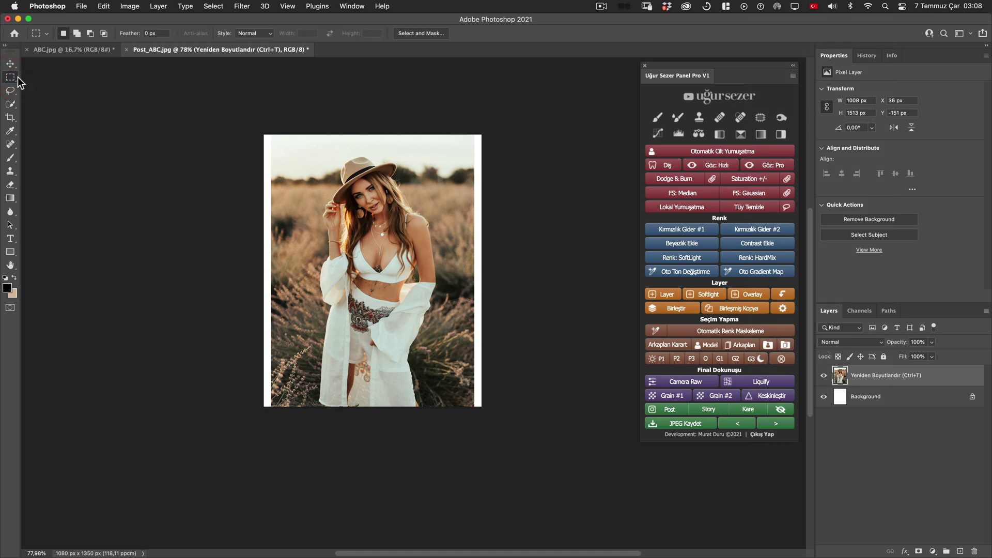
pyautogui.rightClick(10, 77)
pyautogui.click(42, 78)
pyautogui.moveTo(481, 137)
pyautogui.mouseDown()
pyautogui.moveTo(491, 317)
pyautogui.moveTo(460, 401)
pyautogui.moveTo(472, 413)
pyautogui.mouseUp()
pyautogui.click(103, 6)
pyautogui.click(155, 163)
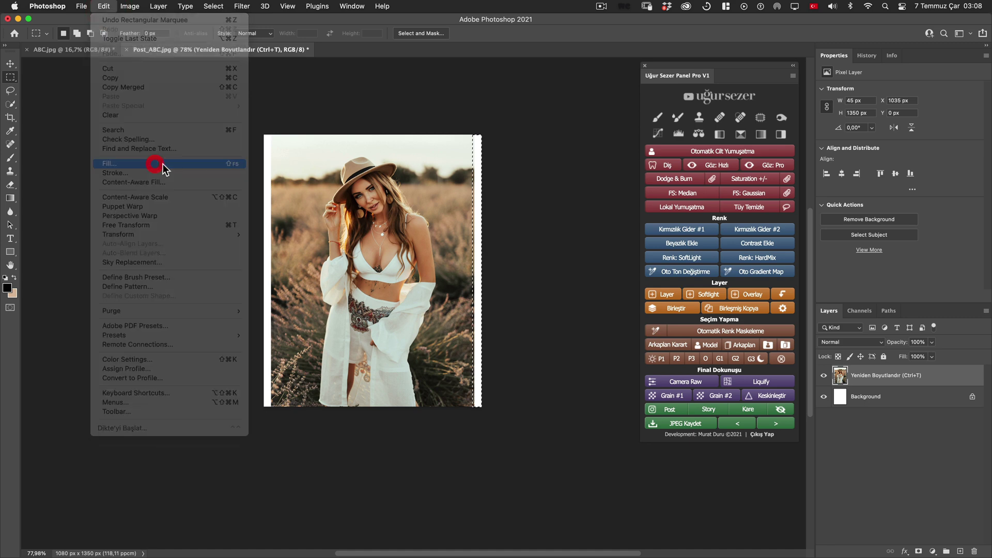
pyautogui.click(435, 320)
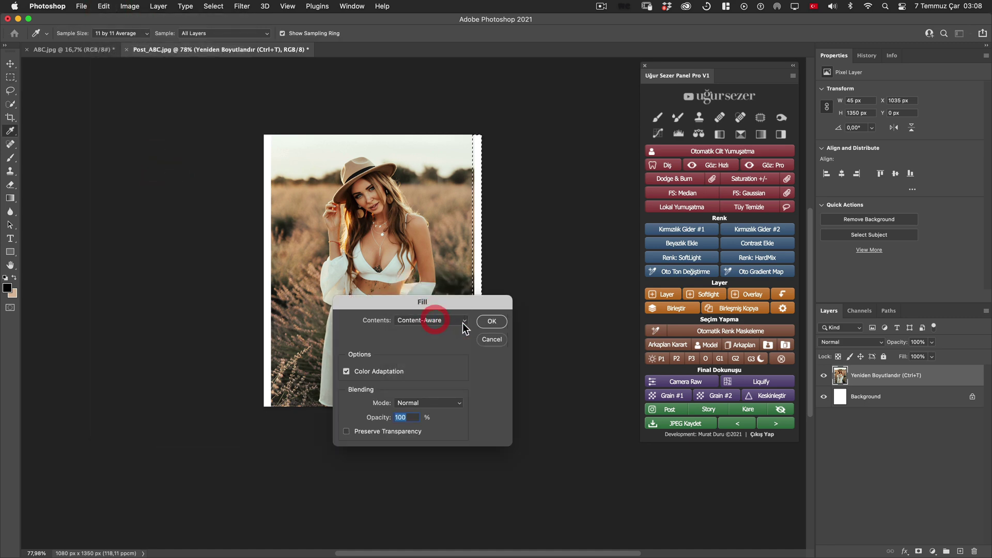
pyautogui.click(492, 321)
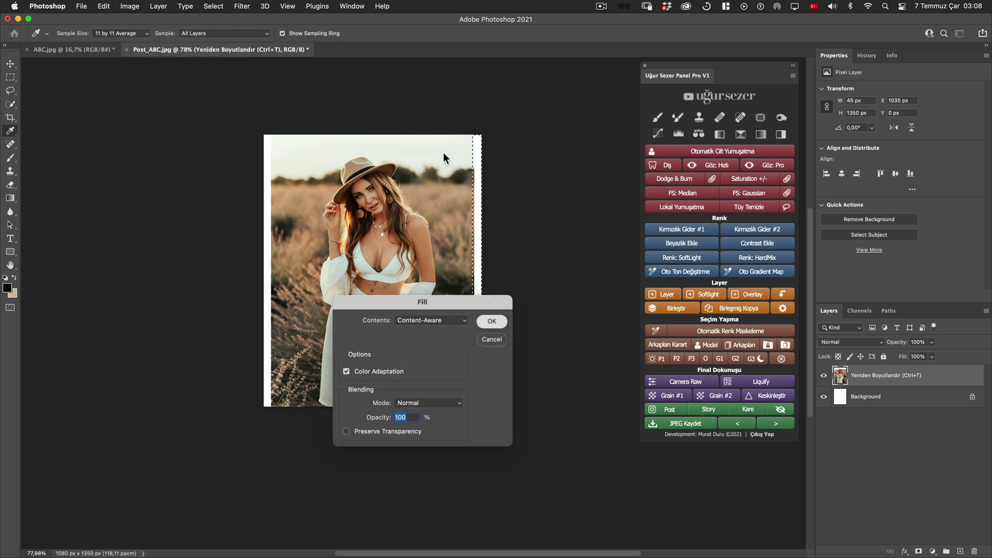
pyautogui.press('m')
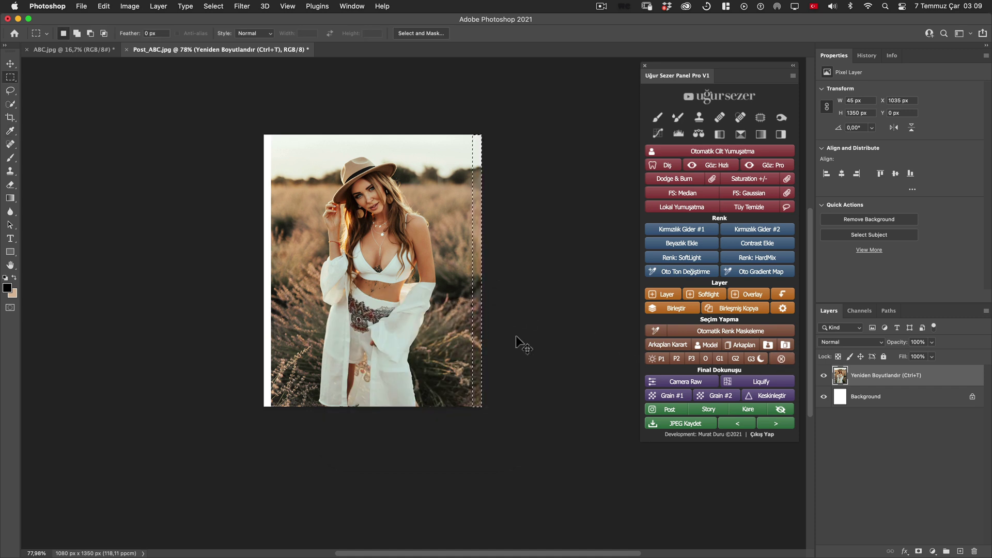
pyautogui.hotkey('ctrl', 'd')
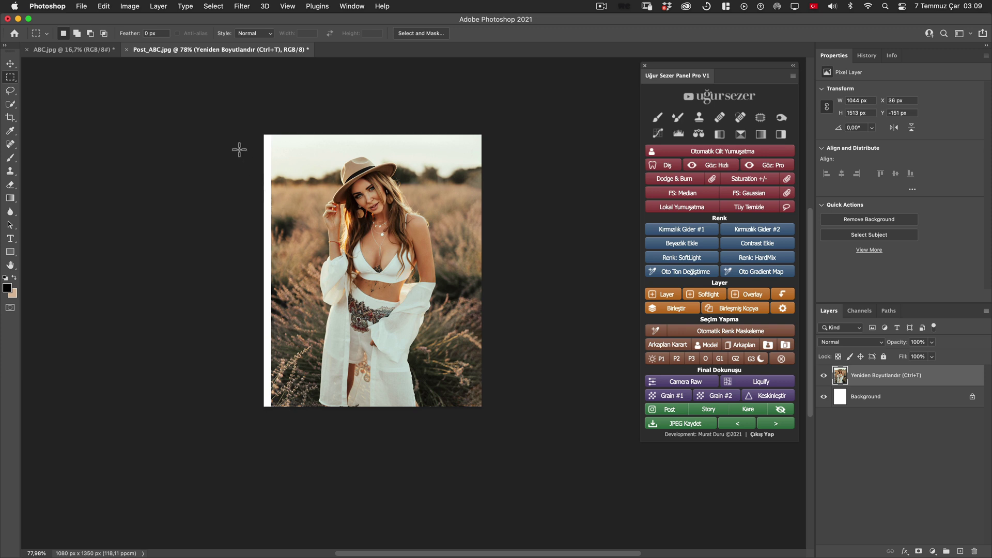
# Content-aware fill the white strip on the left edge of the portrait
pyautogui.moveTo(262, 133); pyautogui.dragTo(273, 425)
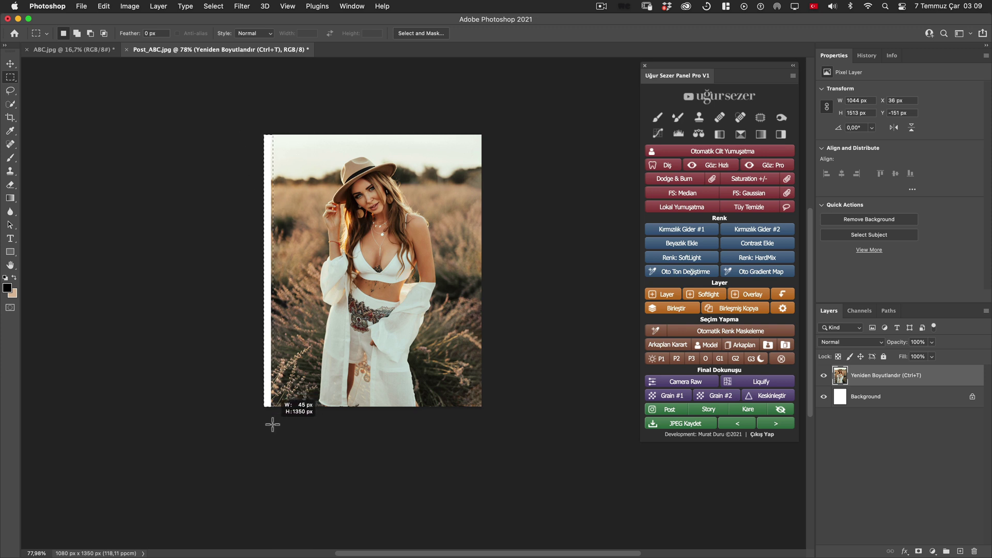
pyautogui.click(103, 6)
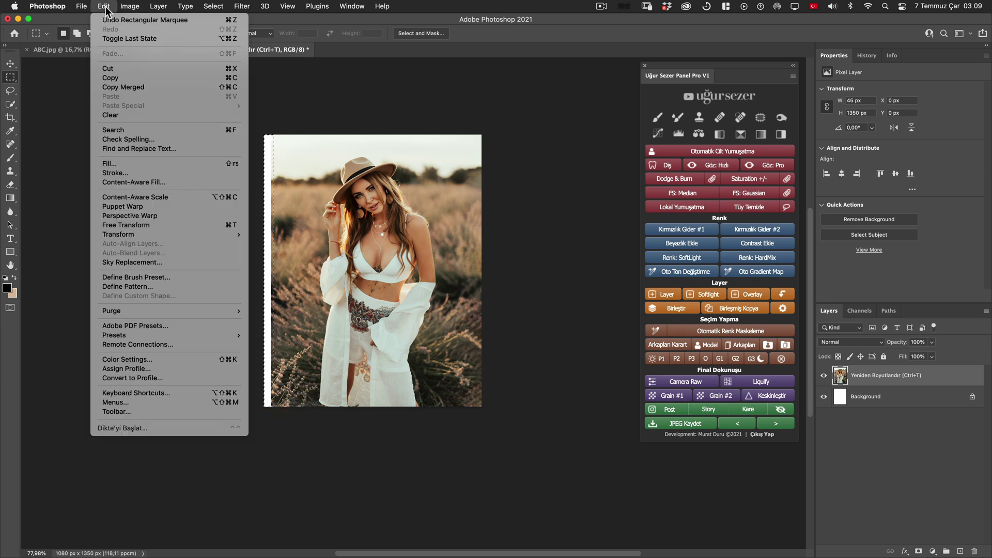
pyautogui.click(113, 163)
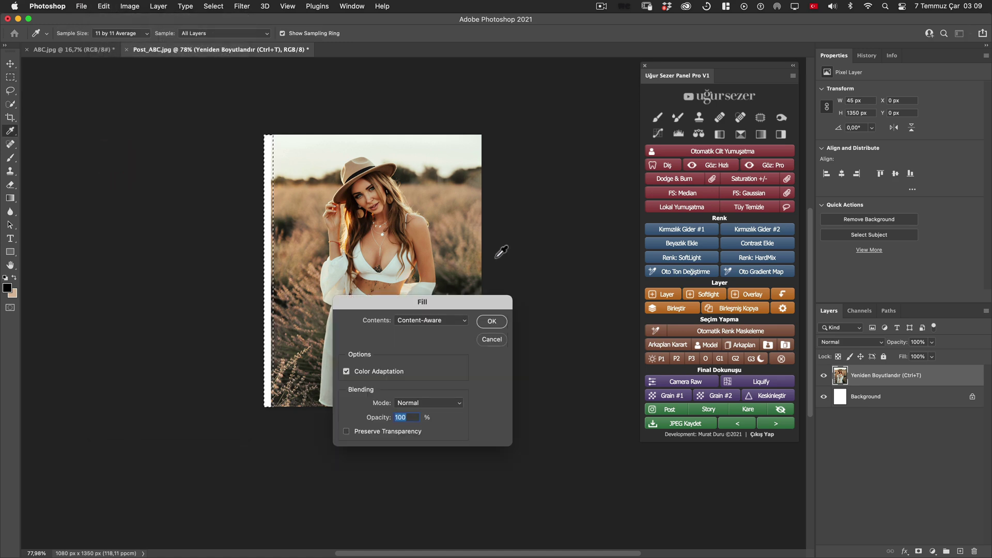
pyautogui.click(423, 325)
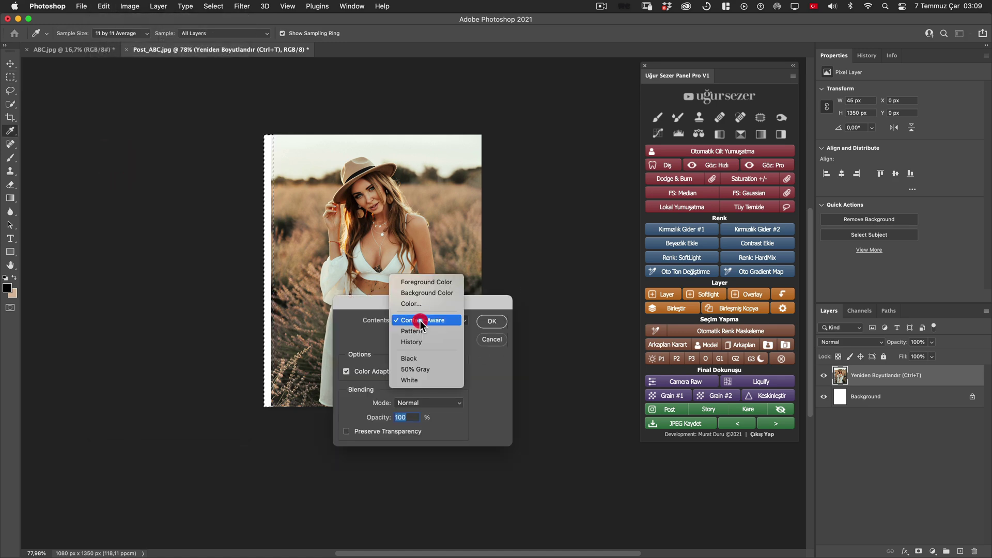
pyautogui.click(492, 321)
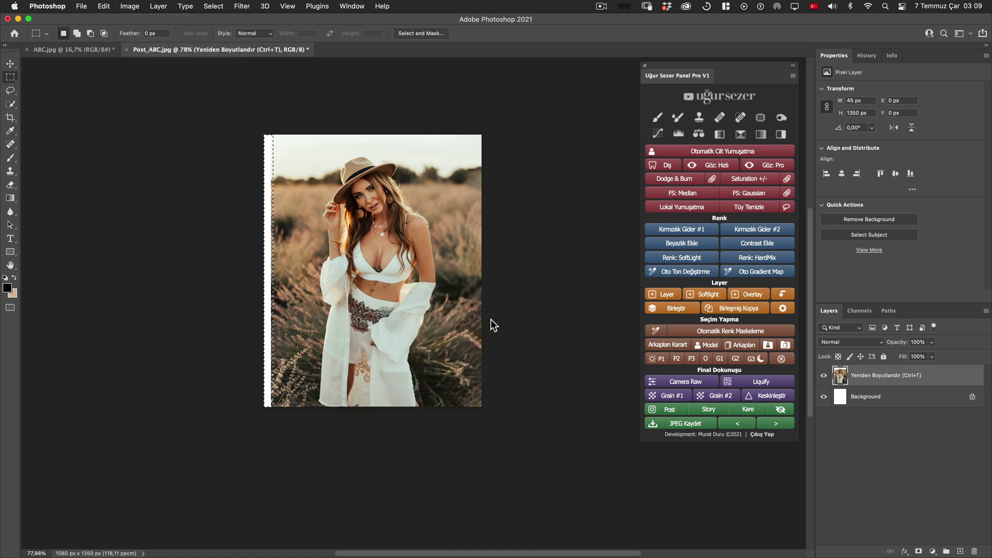
pyautogui.hotkey('ctrl', 'd')
pyautogui.press('h')
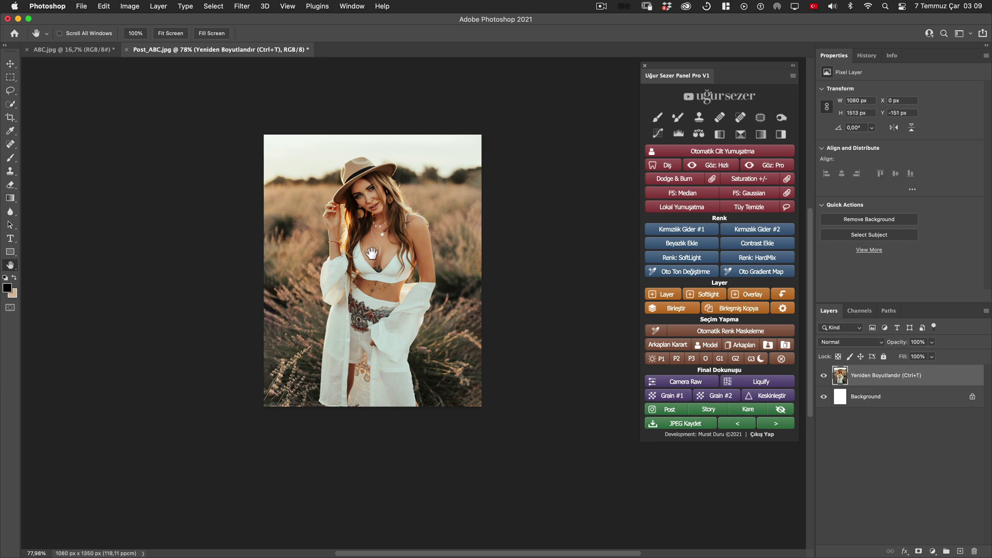
pyautogui.scroll(3, 408, 200)
# Zoom in on the model's face to inspect the portrait filling the post frame
pyautogui.click(422, 200)
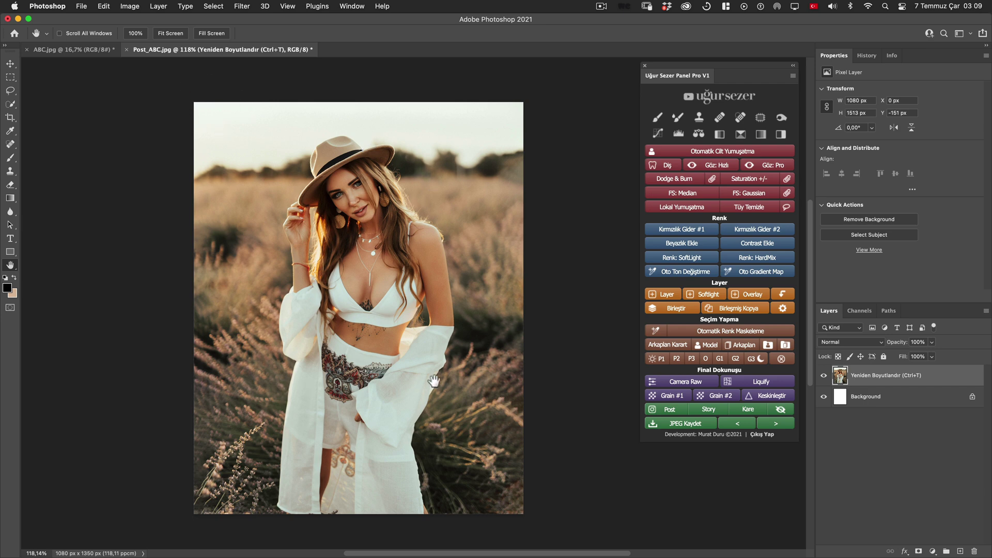
pyautogui.moveTo(354, 179); pyautogui.dragTo(464, 249)
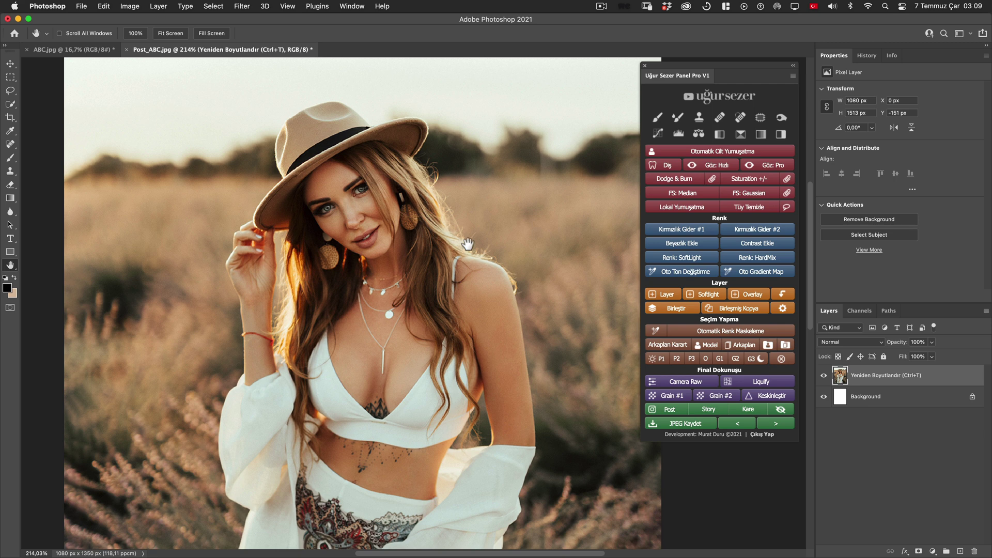
pyautogui.hscroll(2, 467, 245)
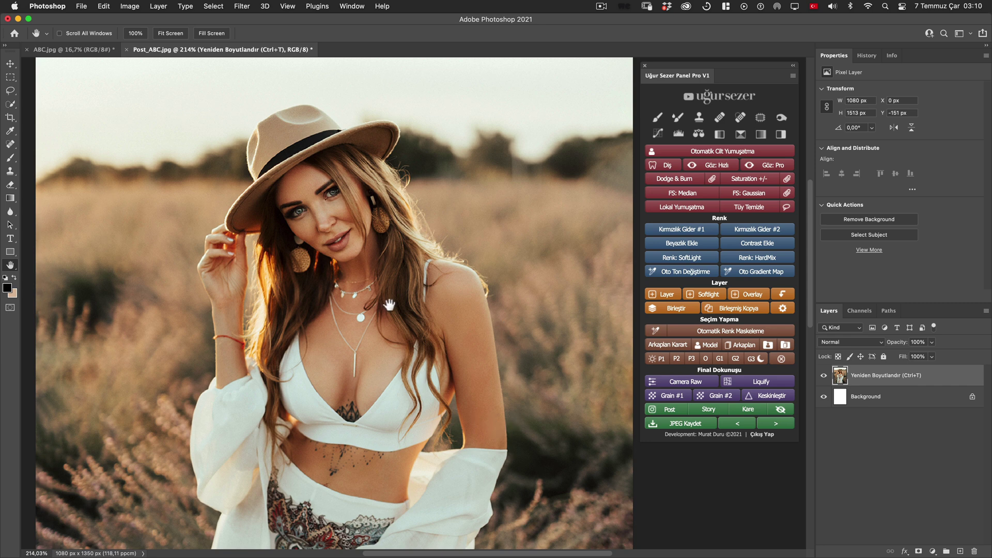
# Add a Soft Light High Pass sharpening layer, compare it on and off, and set it to 80% opacity
pyautogui.click(781, 396)
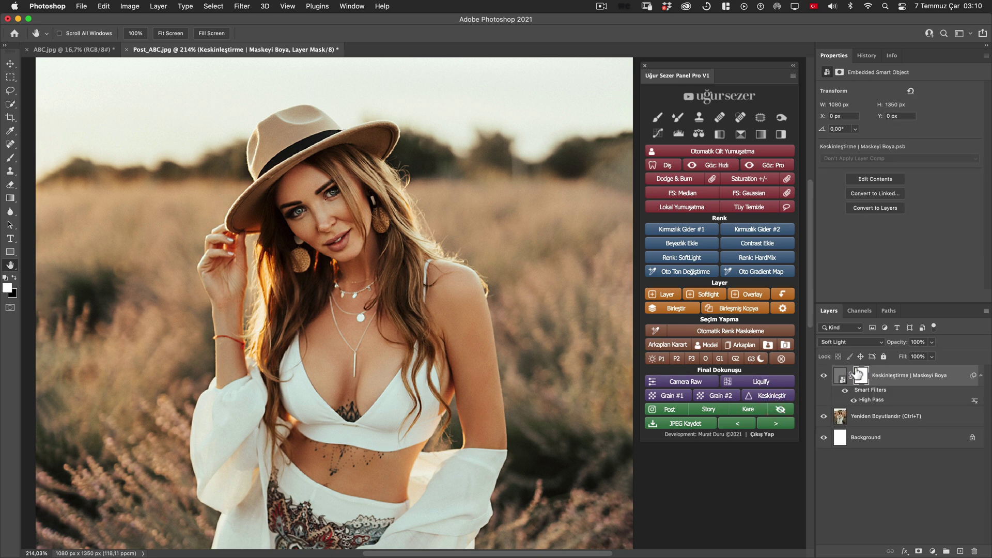
pyautogui.click(824, 376)
pyautogui.click(824, 376)
pyautogui.click(824, 376)
pyautogui.moveTo(900, 347); pyautogui.dragTo(890, 351)
pyautogui.scroll(-5, 580, 244)
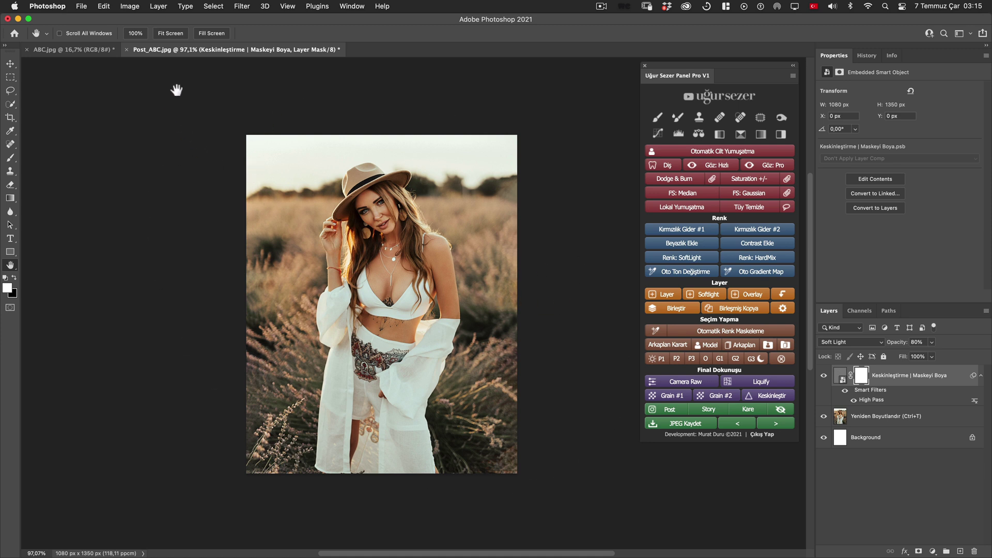
# Set the pasteboard surrounding the image to a custom white colour
pyautogui.rightClick(589, 324)
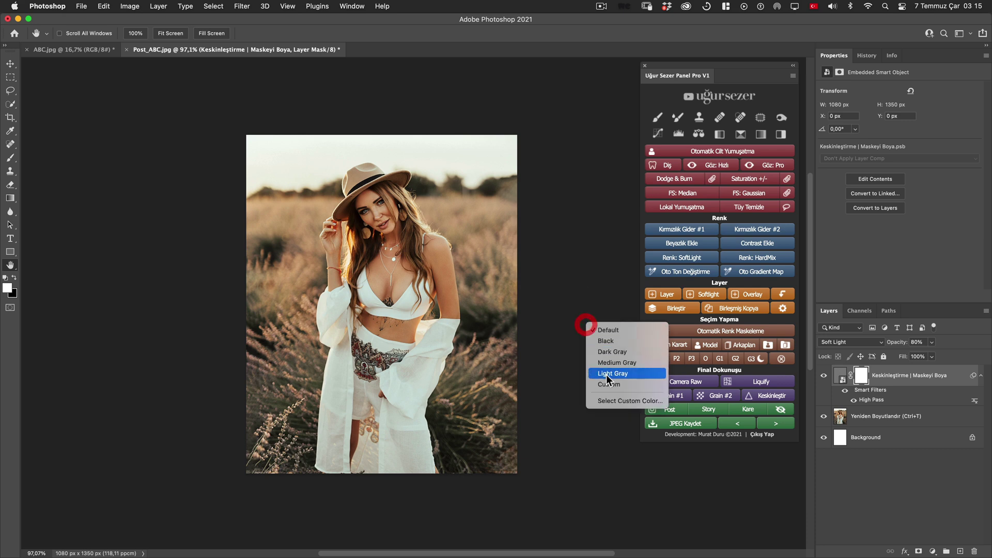
pyautogui.click(617, 399)
pyautogui.click(517, 171)
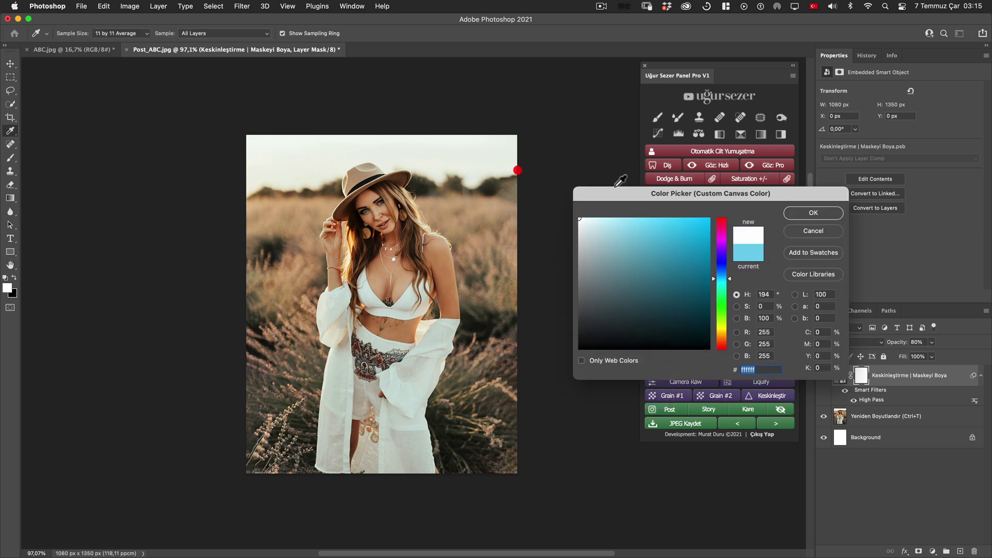
pyautogui.click(813, 213)
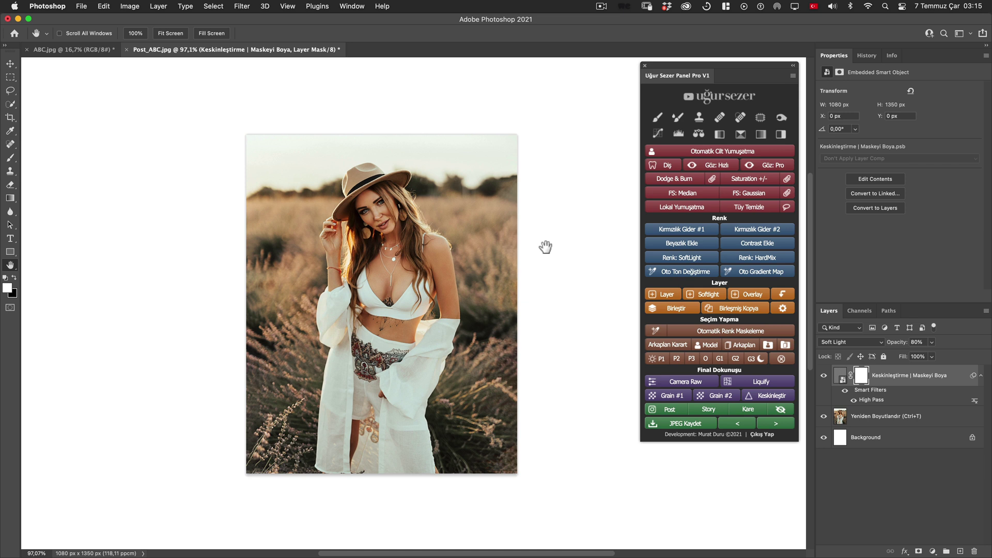
pyautogui.scroll(-3, 378, 226)
pyautogui.scroll(-2, 379, 226)
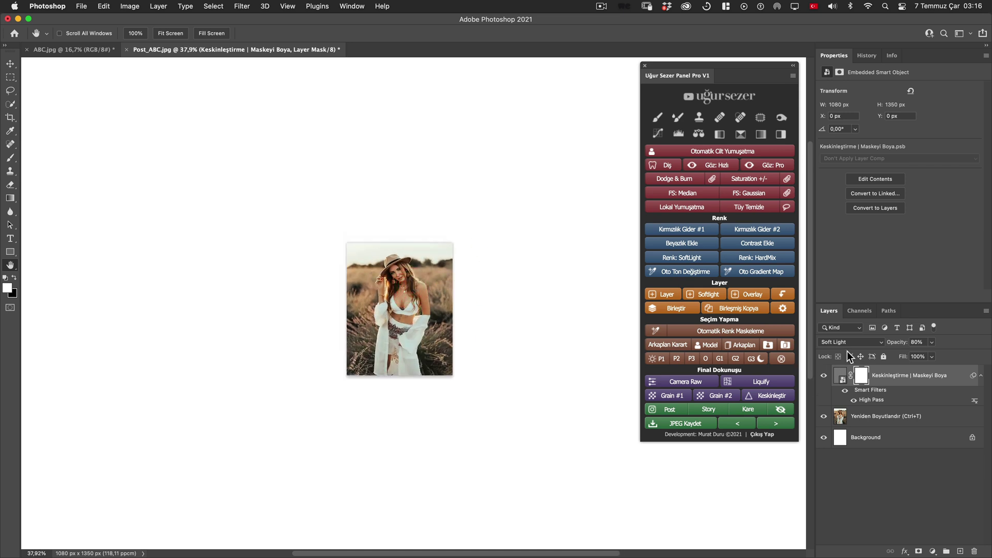
# Add a Curves layer lifting the midtones from 125 to 134
pyautogui.click(658, 134)
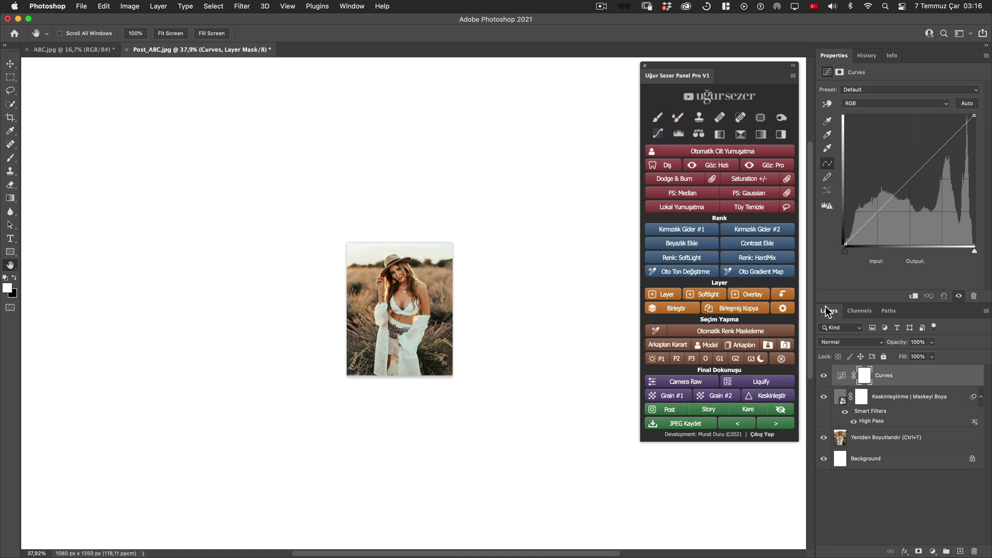
pyautogui.moveTo(902, 187); pyautogui.dragTo(909, 174)
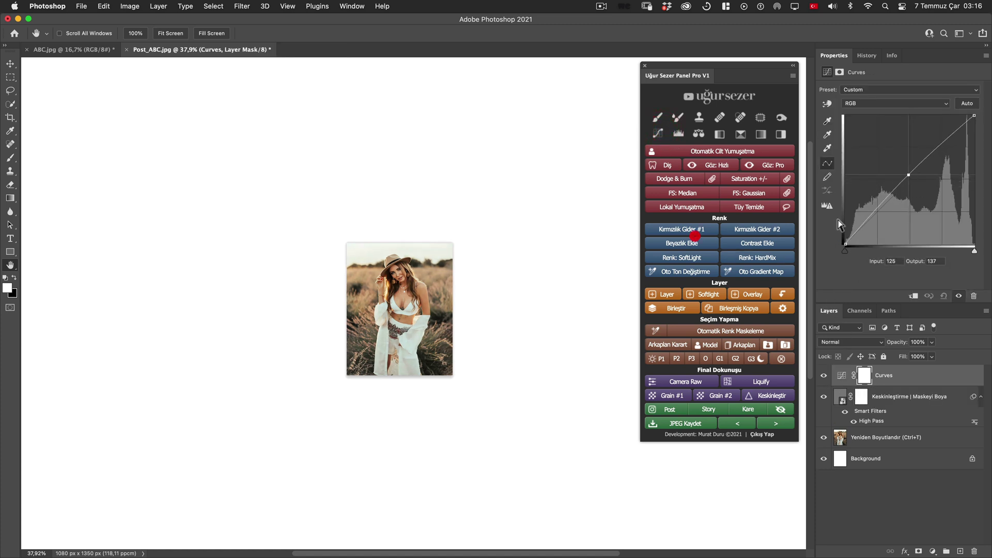
pyautogui.scroll(-3, 497, 324)
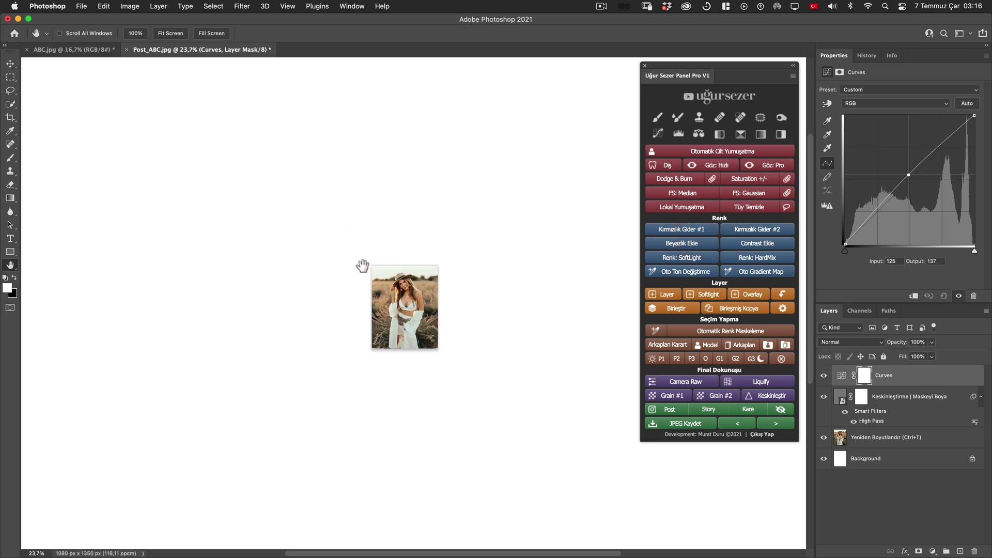
pyautogui.scroll(4, 363, 266)
pyautogui.scroll(2, 460, 365)
pyautogui.scroll(-2, 444, 342)
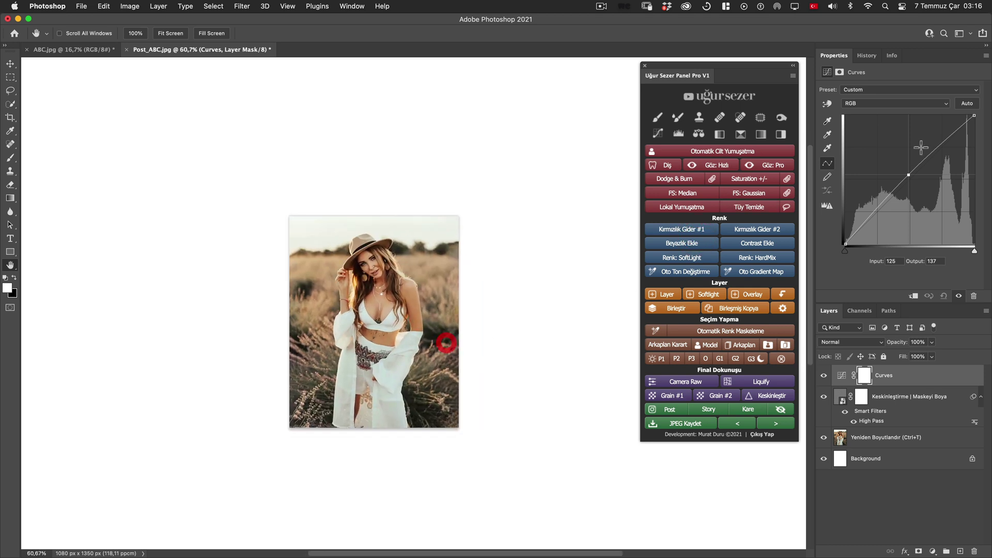
pyautogui.moveTo(909, 174); pyautogui.dragTo(909, 177)
# Restore the default dark grey pasteboard surround
pyautogui.rightClick(510, 284)
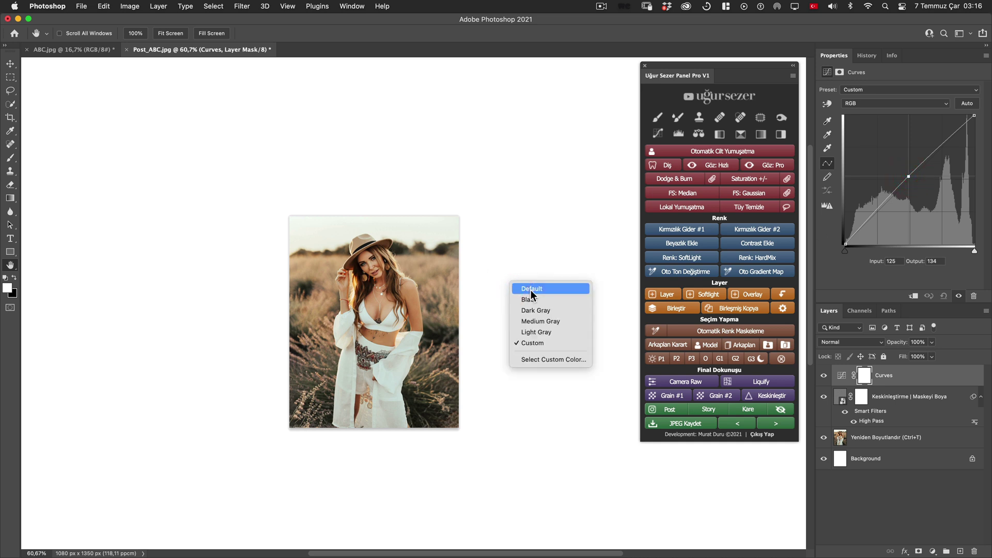
pyautogui.rightClick(509, 220)
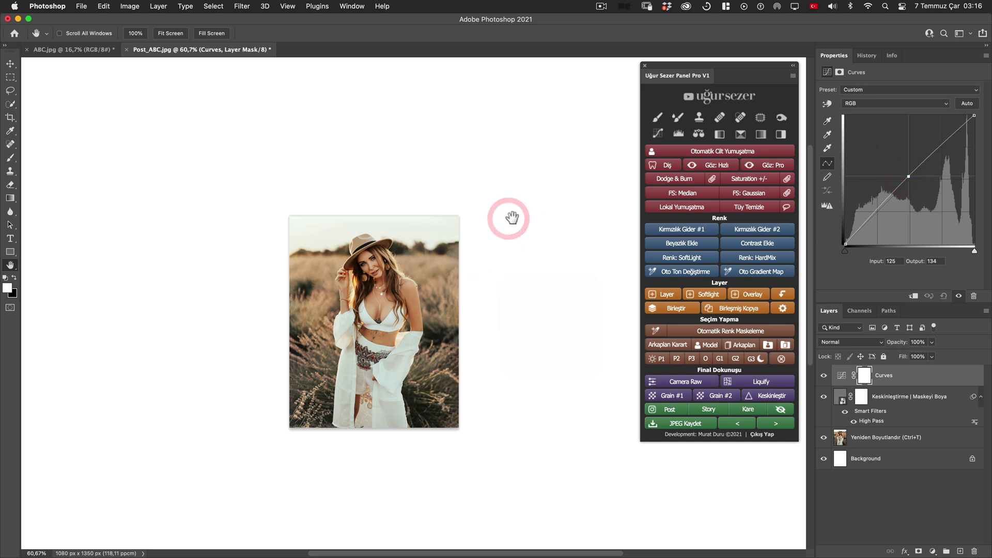
pyautogui.rightClick(532, 267)
pyautogui.click(545, 272)
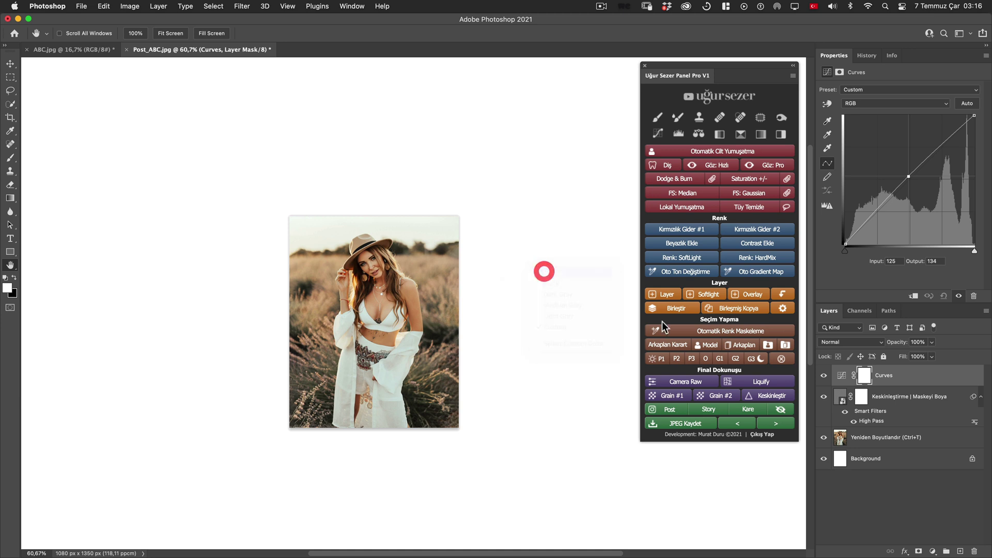
pyautogui.click(824, 376)
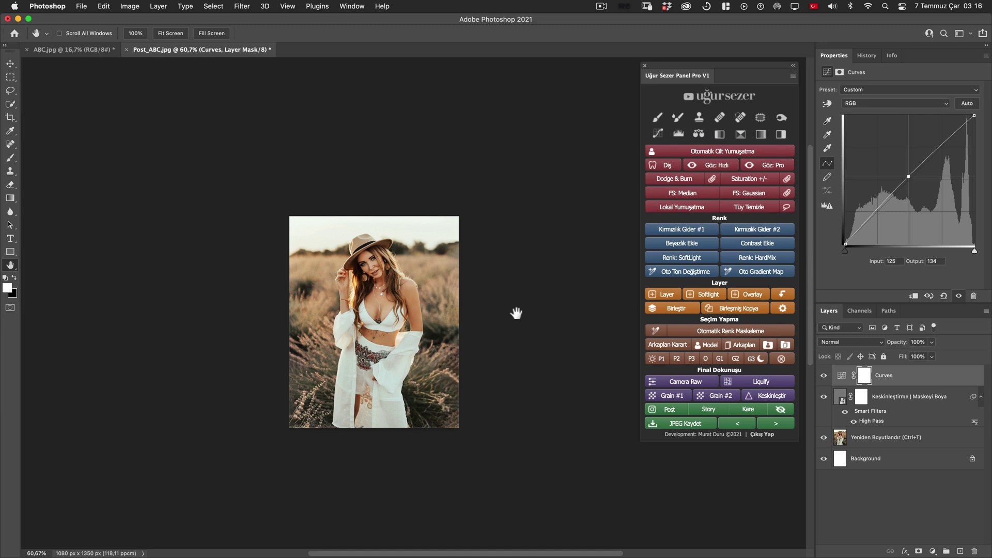
# Export the graded post to the desktop as Post_ABC__03_16_51.jpg
pyautogui.click(81, 5)
pyautogui.moveTo(91, 152)
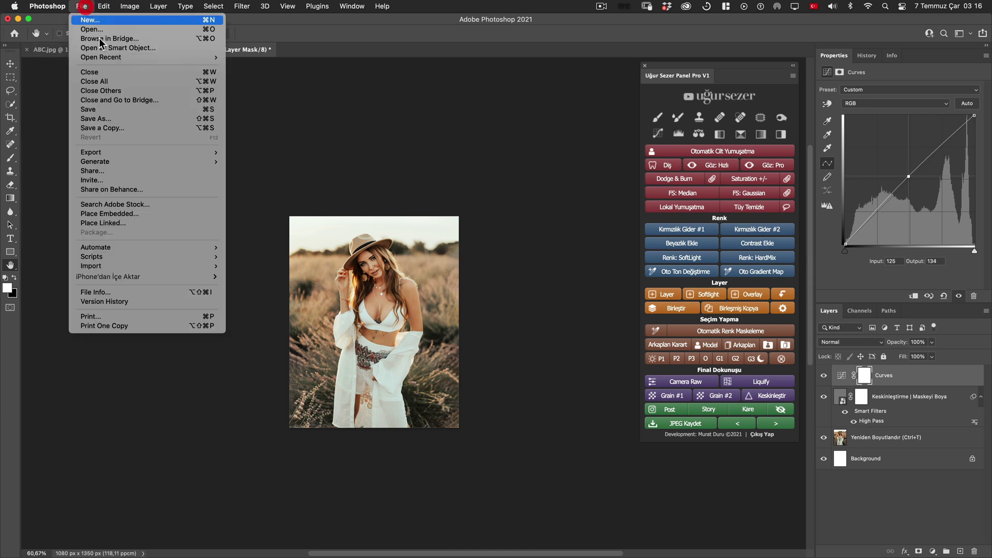
pyautogui.click(470, 27)
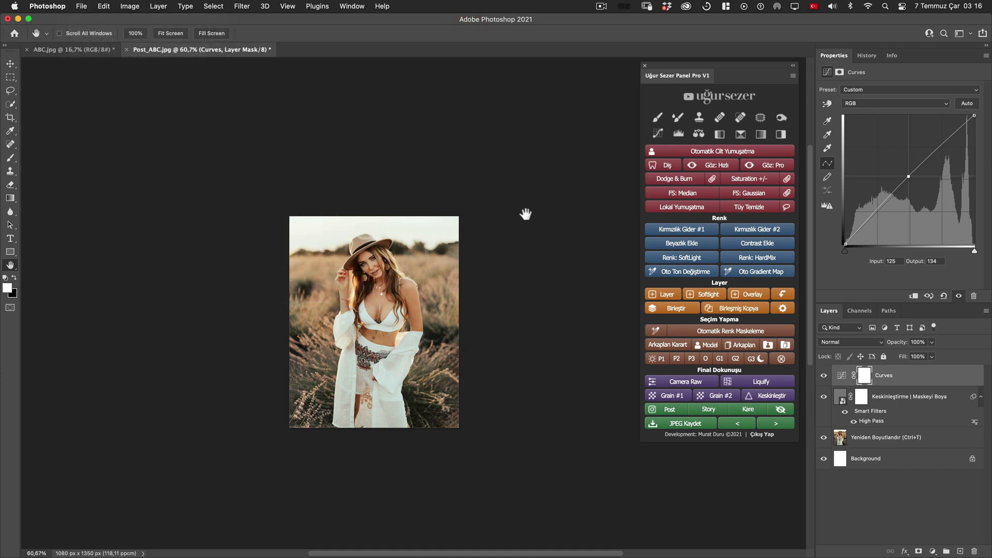
pyautogui.click(548, 279)
pyautogui.click(401, 266)
pyautogui.click(691, 425)
pyautogui.click(955, 157)
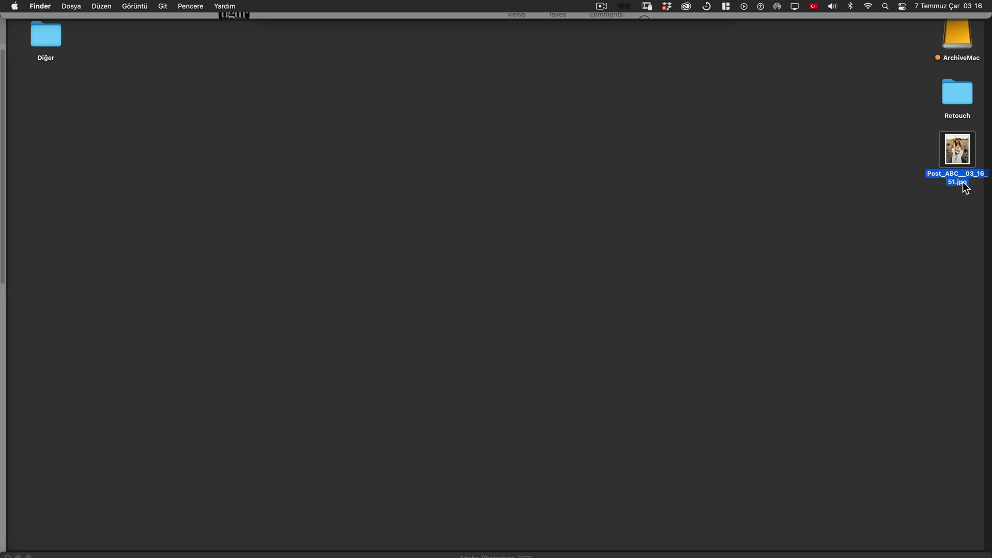
# Check the exported colour post JPEG's timestamped name on the desktop, leaving it unchanged
pyautogui.click(948, 191)
pyautogui.click(968, 177)
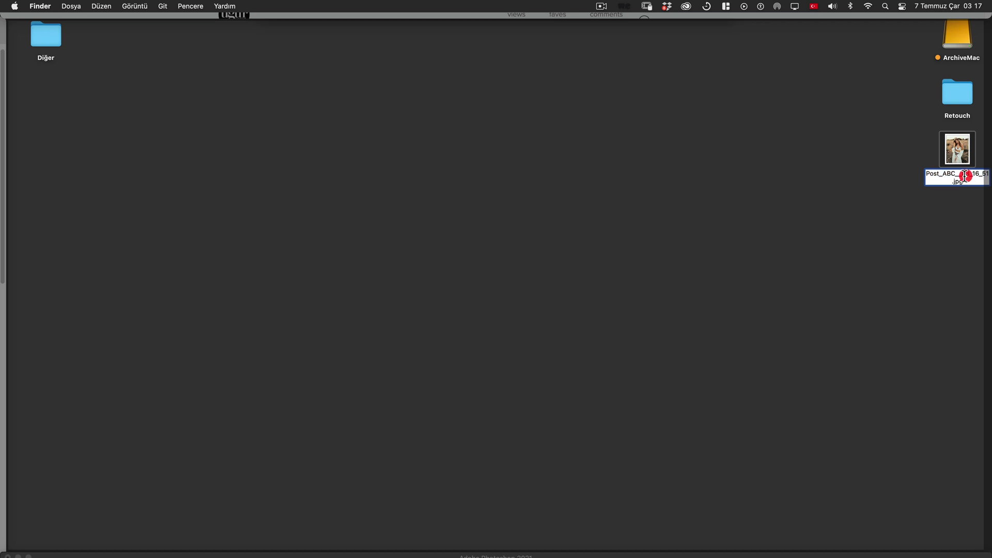
pyautogui.click(941, 210)
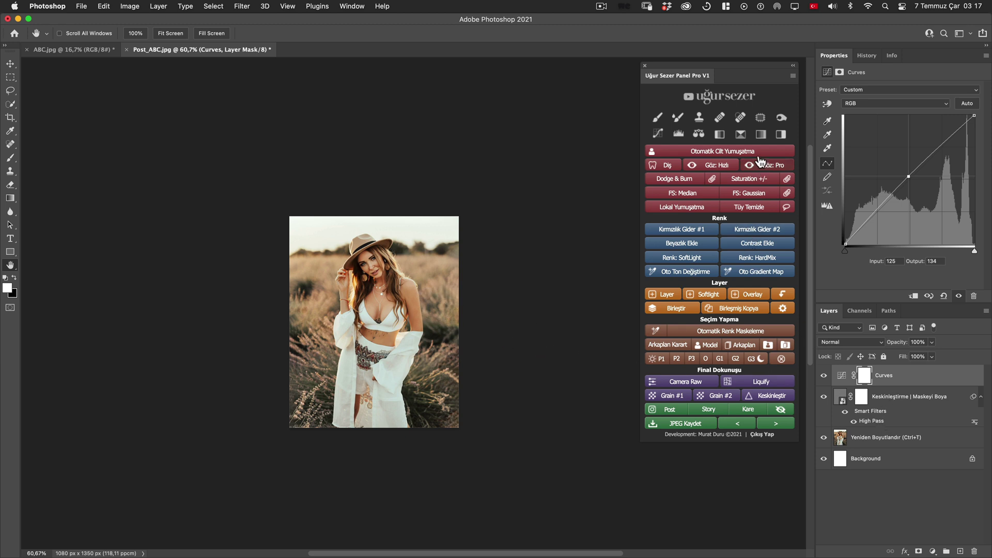
# Apply the panel's Oto Gradient Map for black-and-white and export it with JPEG Kaydet
pyautogui.click(761, 134)
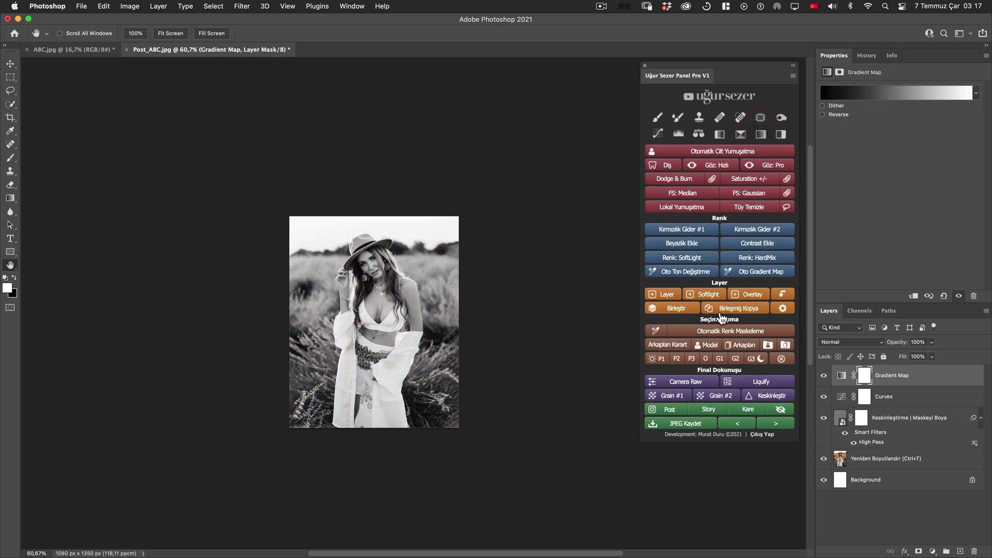
pyautogui.click(702, 425)
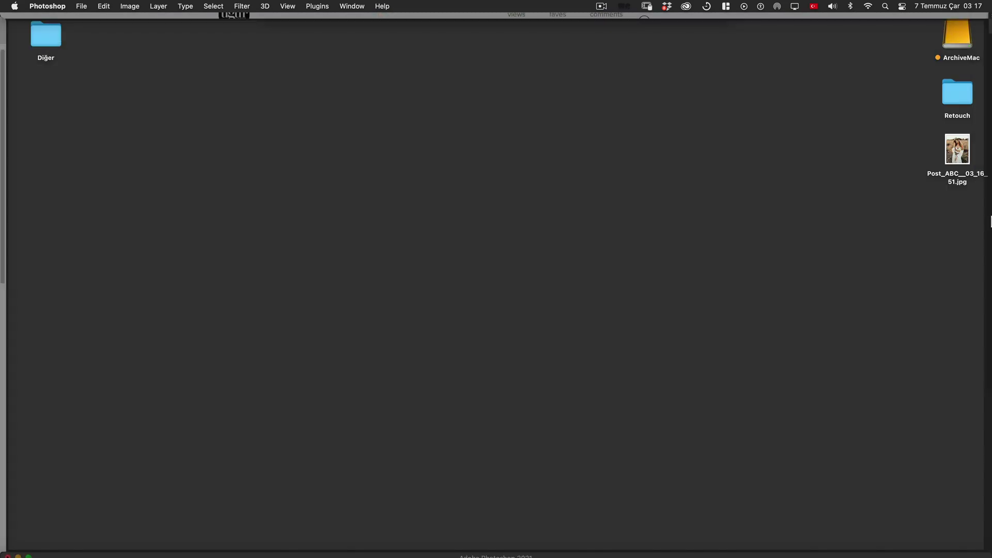
pyautogui.click(960, 208)
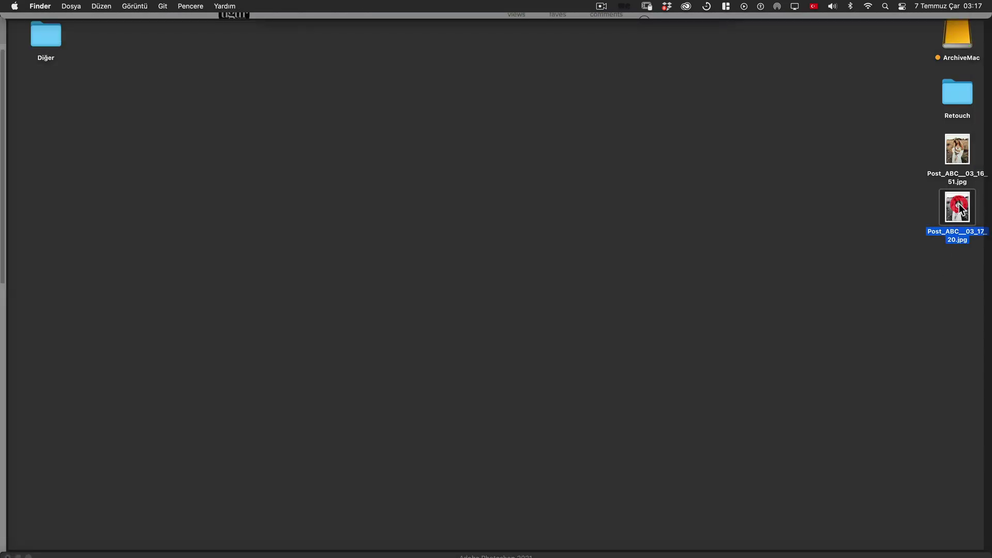
pyautogui.click(956, 276)
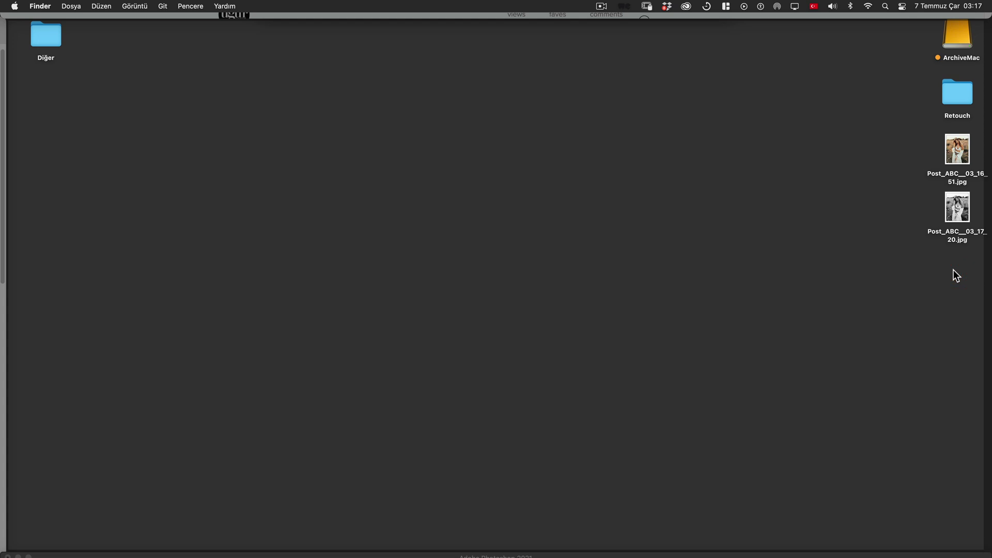
pyautogui.click(956, 154)
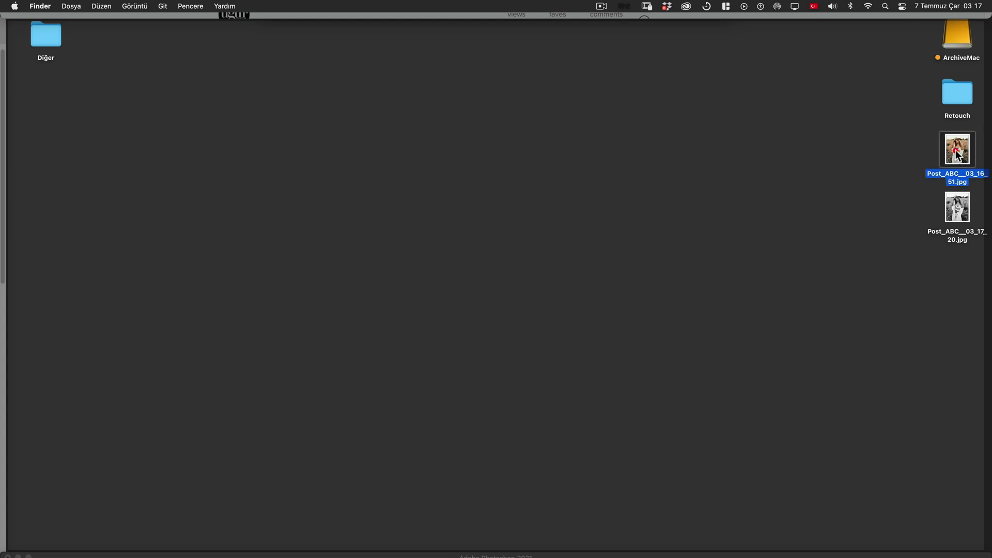
pyautogui.click(960, 209)
pyautogui.click(918, 174)
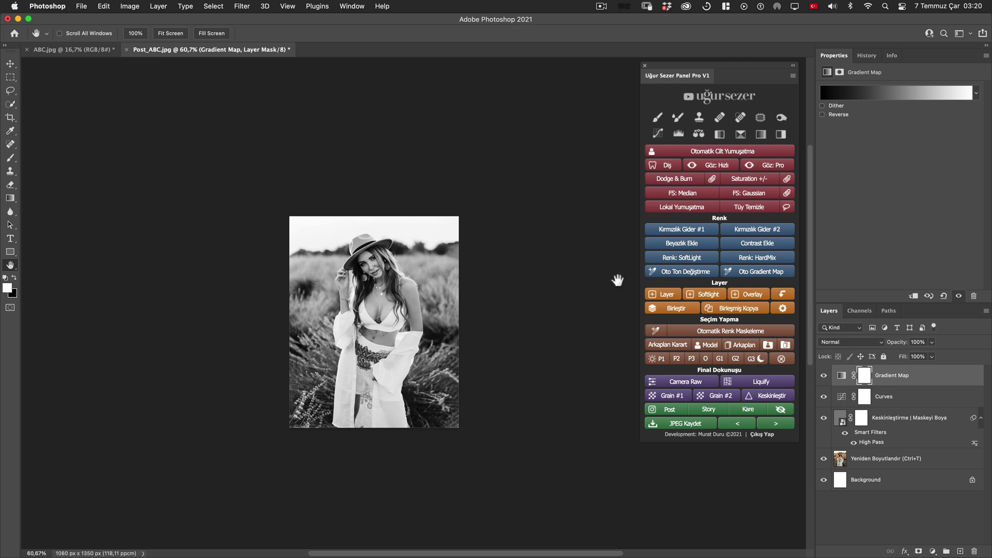
# Delete the Gradient Map layer to restore colour, then switch to the ABC.jpg document
pyautogui.moveTo(925, 376); pyautogui.dragTo(975, 551)
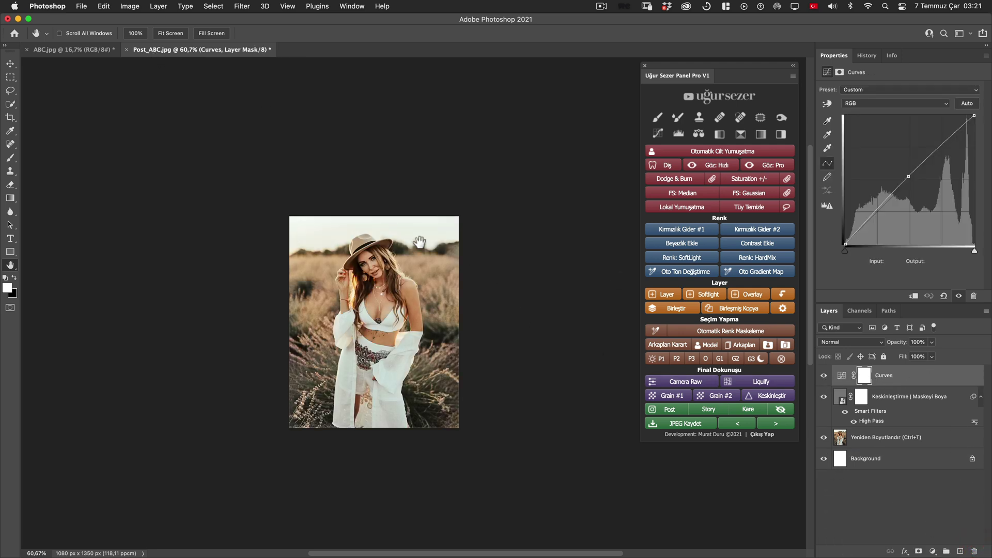
pyautogui.click(66, 49)
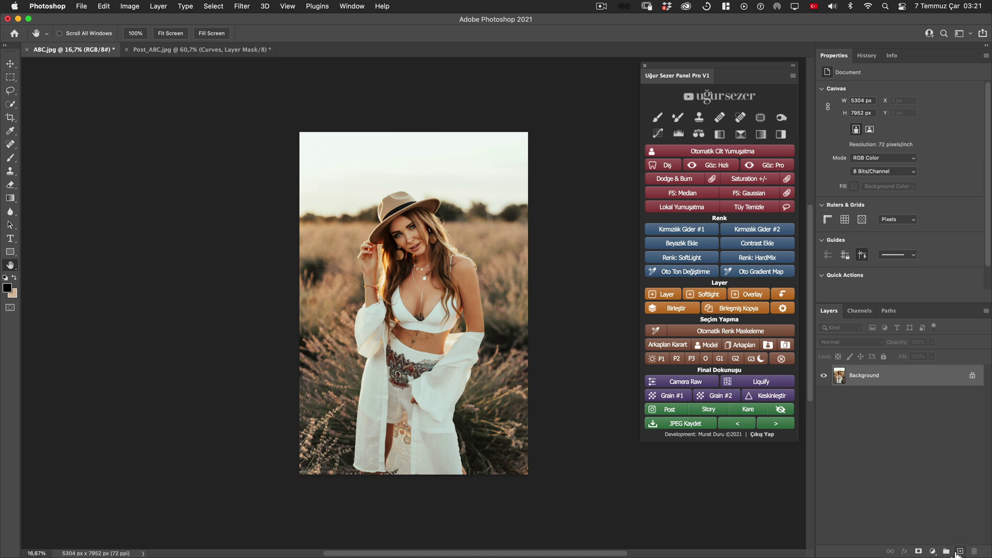
# Add a new layer and Levels plus Hue/Saturation grading to ABC.jpg, then return to Post_ABC.jpg
pyautogui.click(960, 551)
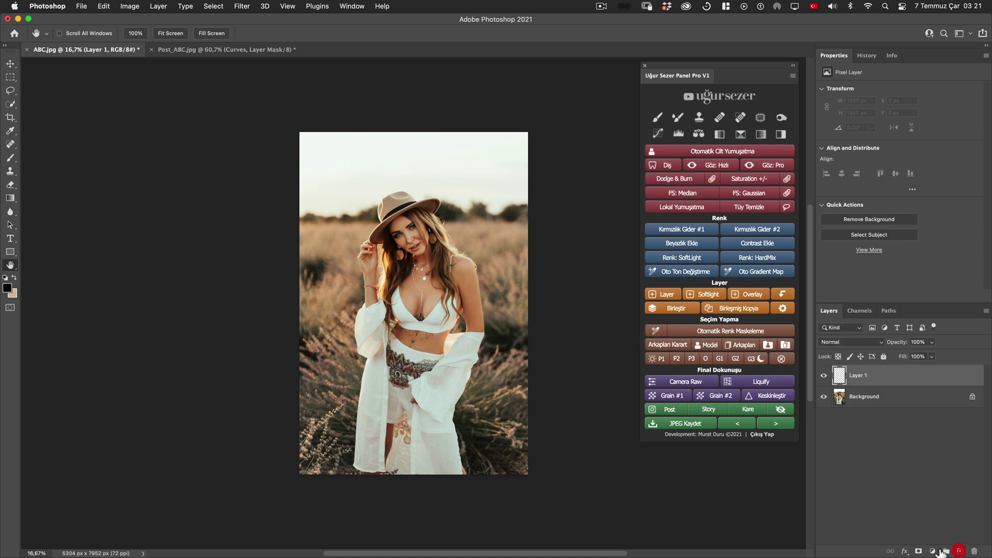
pyautogui.click(678, 117)
pyautogui.click(696, 138)
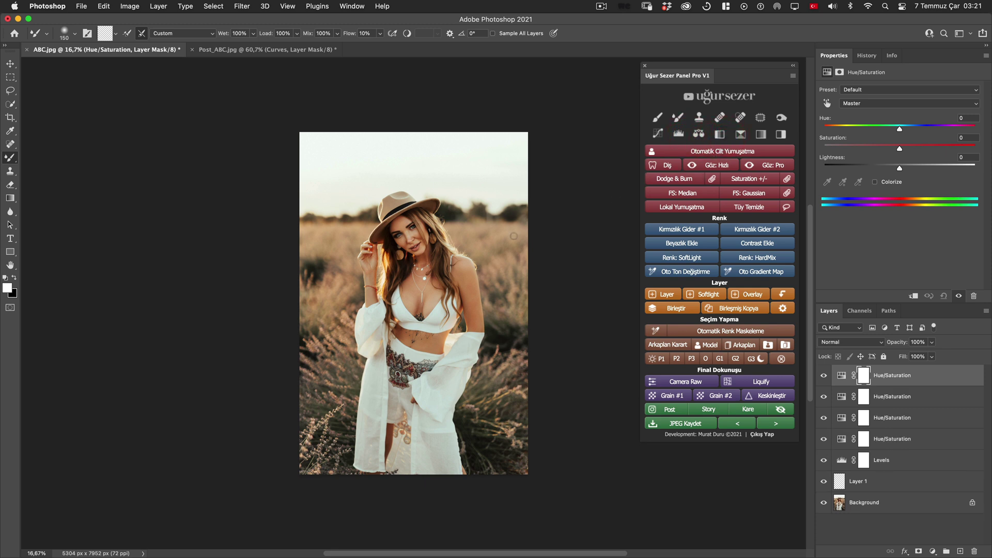
pyautogui.press('h')
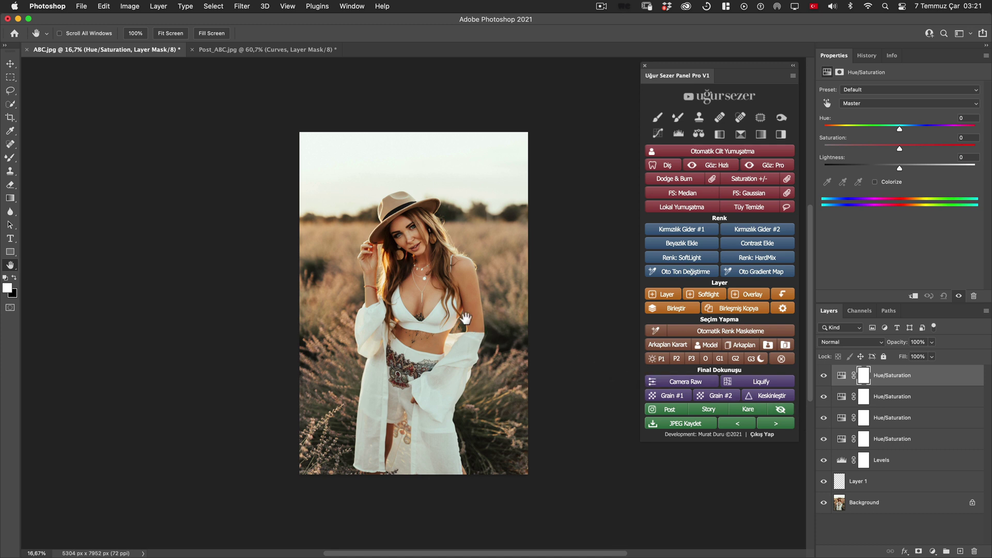
pyautogui.click(243, 50)
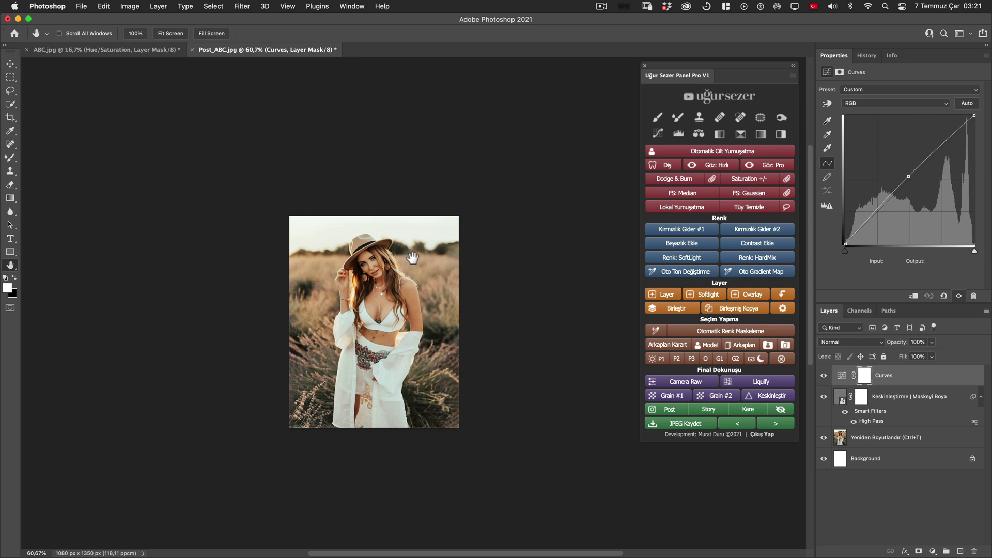
# Zoom into Post_ABC.jpg, then close it choosing Don't Save
pyautogui.scroll(5, 412, 258)
pyautogui.moveTo(288, 299); pyautogui.dragTo(321, 257)
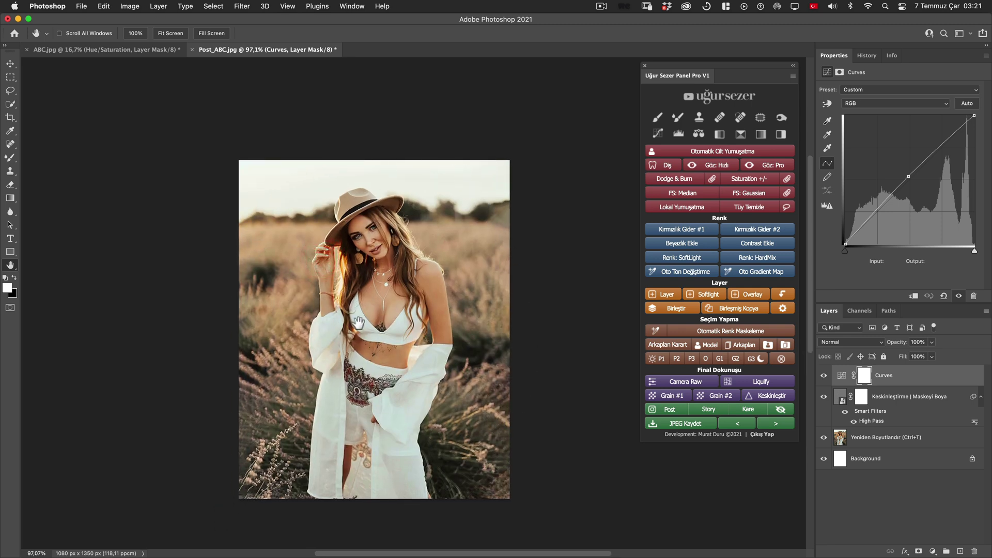
pyautogui.click(164, 50)
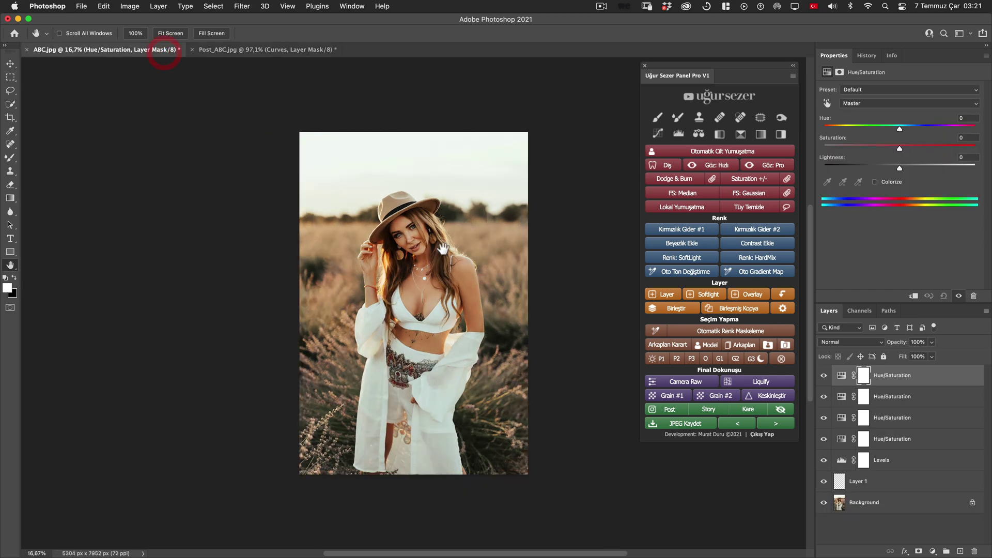
pyautogui.click(281, 50)
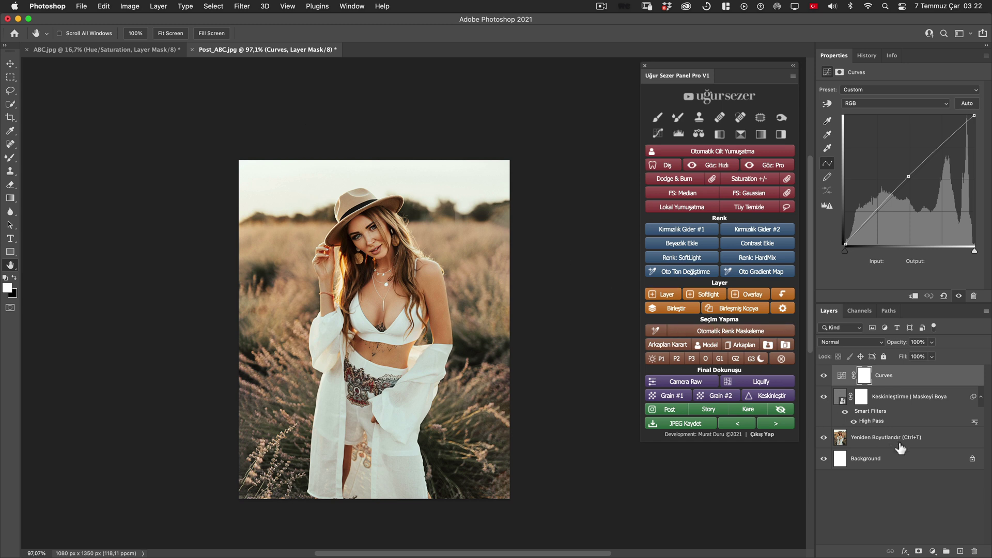
pyautogui.click(193, 49)
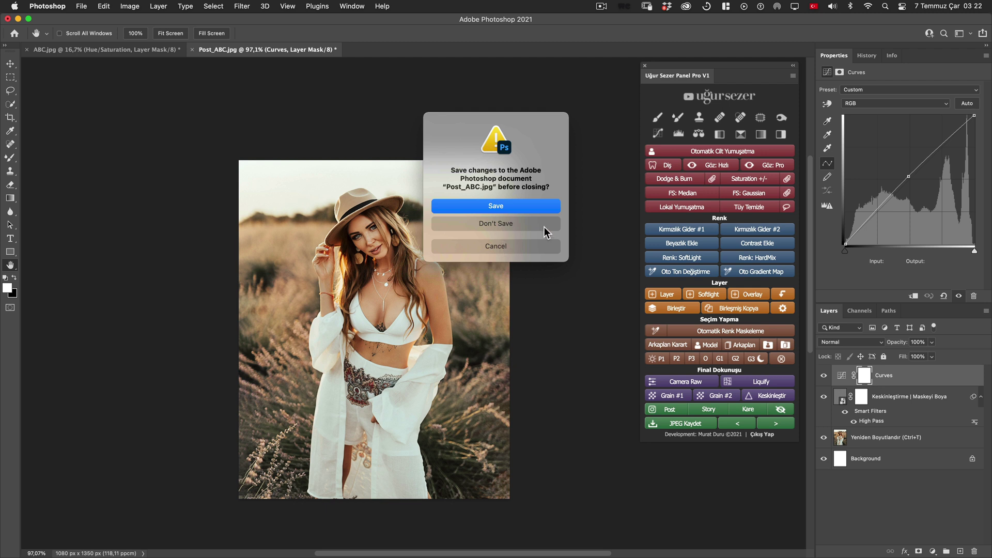
pyautogui.click(476, 225)
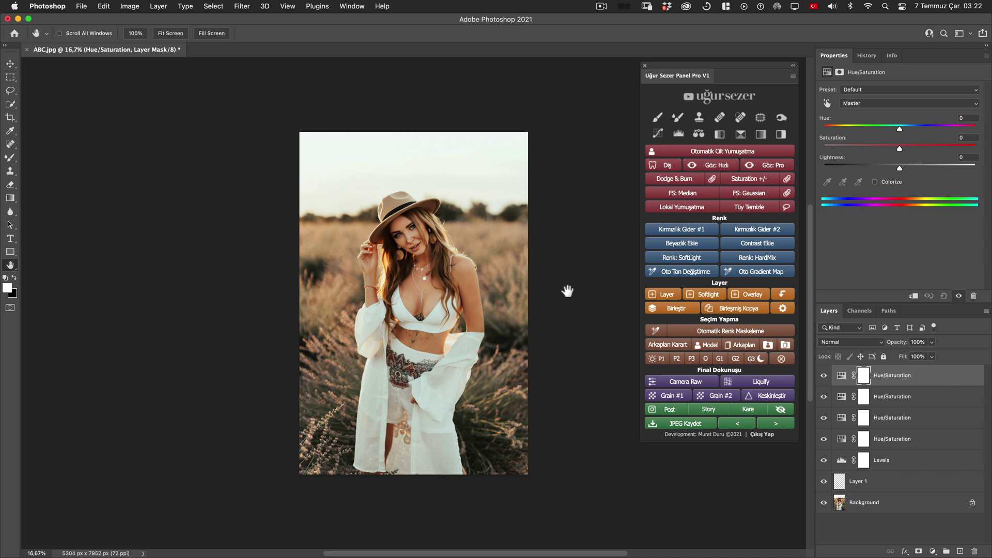
# Create a 1080×1920 Story_ABC.jpg with the portrait placed, using the panel's Story button
pyautogui.moveTo(565, 290); pyautogui.dragTo(549, 290)
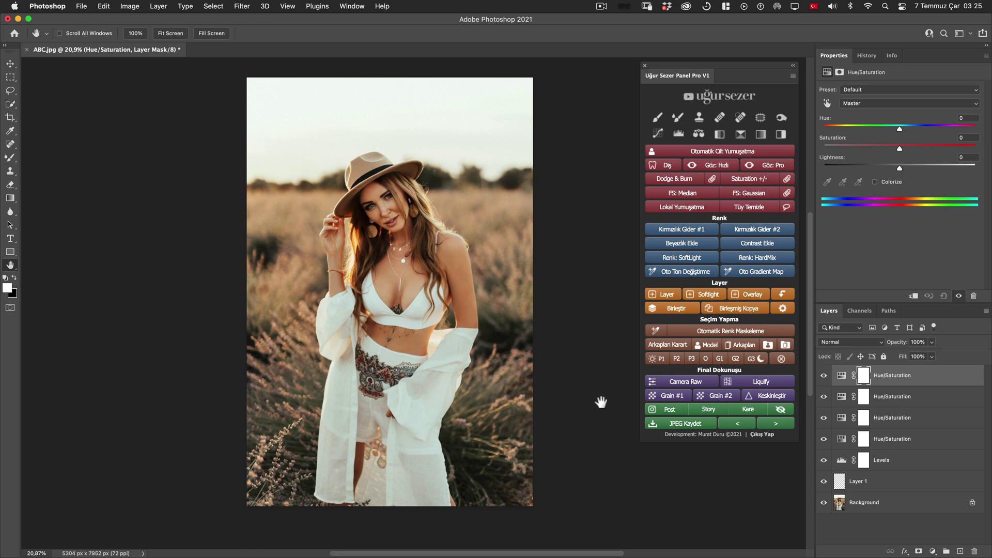
pyautogui.click(702, 411)
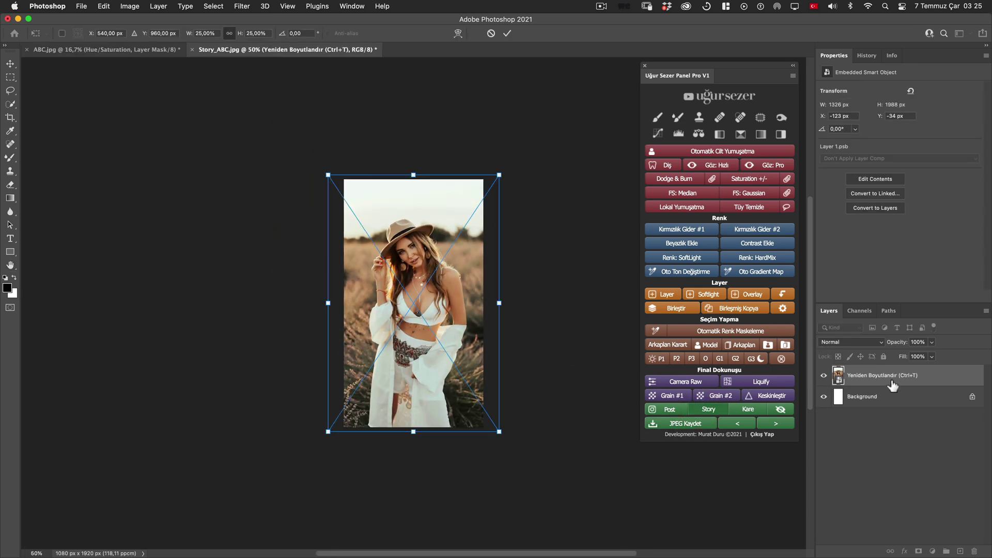
# Scale the placed portrait to the full 1080 px story width, sitting low, and commit it
pyautogui.scroll(3, 461, 281)
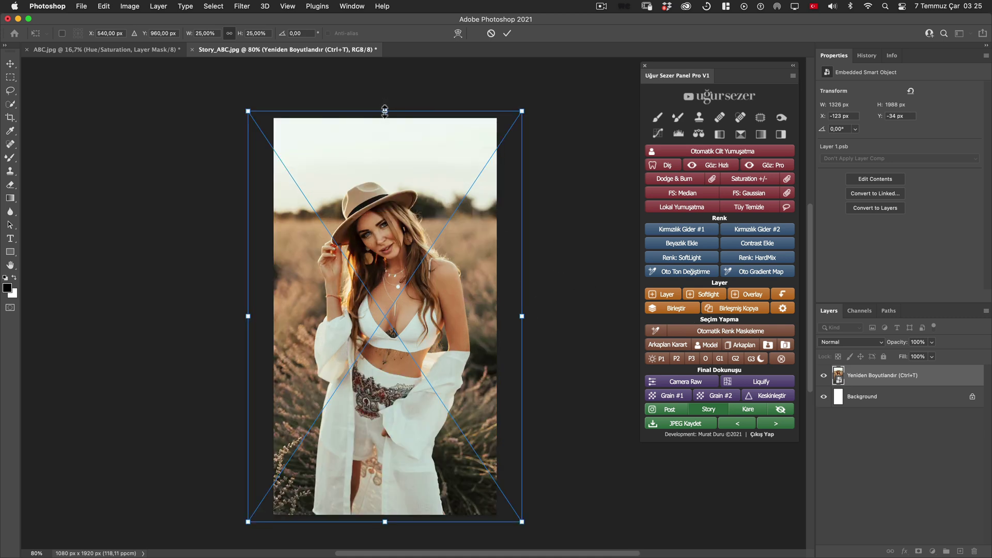
pyautogui.moveTo(385, 111); pyautogui.dragTo(385, 139)
pyautogui.moveTo(258, 332); pyautogui.dragTo(274, 332)
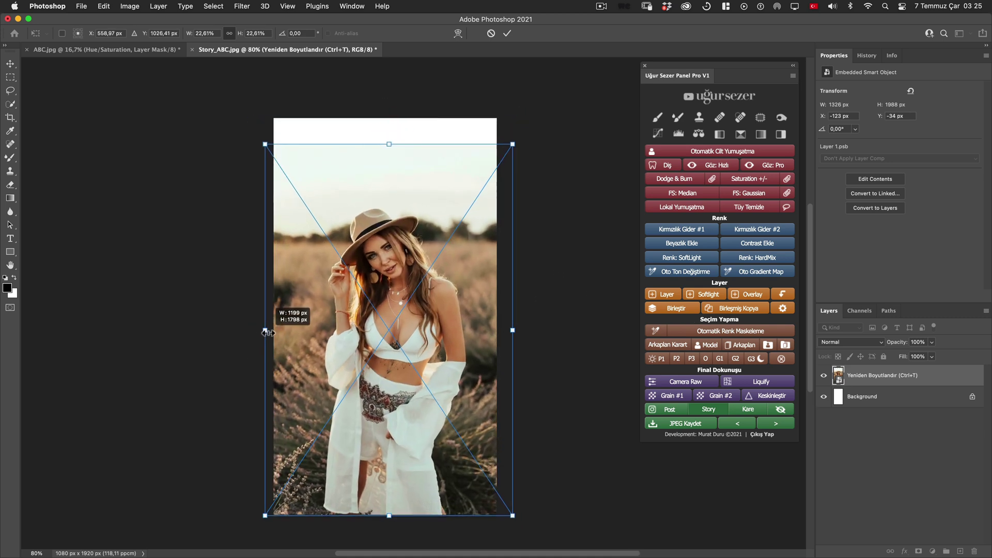
pyautogui.moveTo(513, 331); pyautogui.dragTo(448, 361)
pyautogui.doubleClick(449, 339)
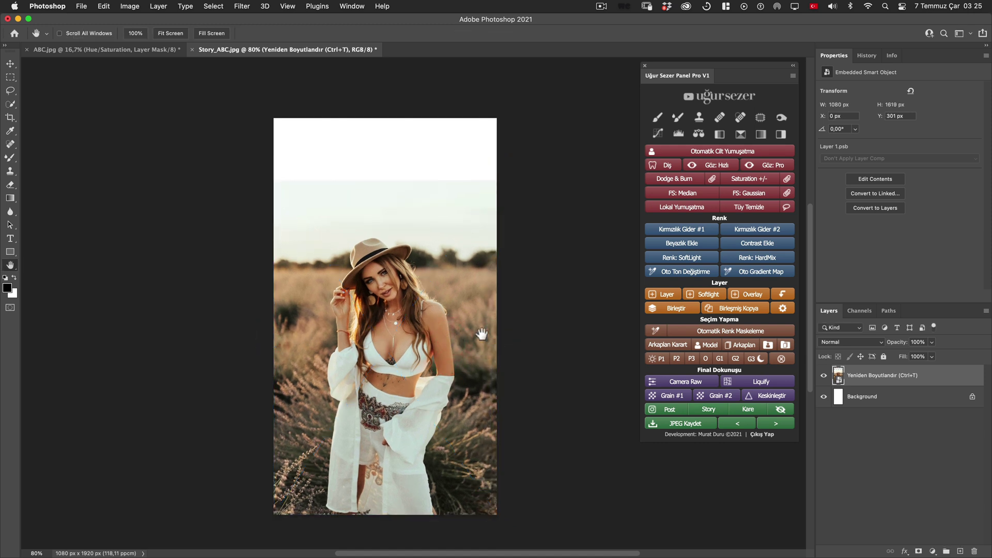
pyautogui.rightClick(862, 377)
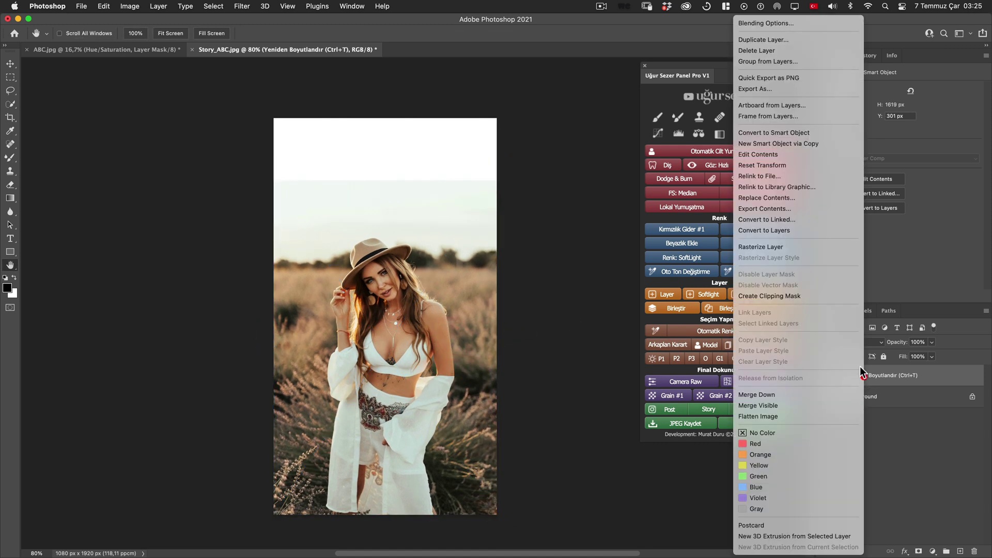
# Rasterize the portrait layer and Content-Aware fill the selected white band at the top
pyautogui.click(760, 247)
pyautogui.click(11, 78)
pyautogui.moveTo(259, 110); pyautogui.dragTo(522, 182)
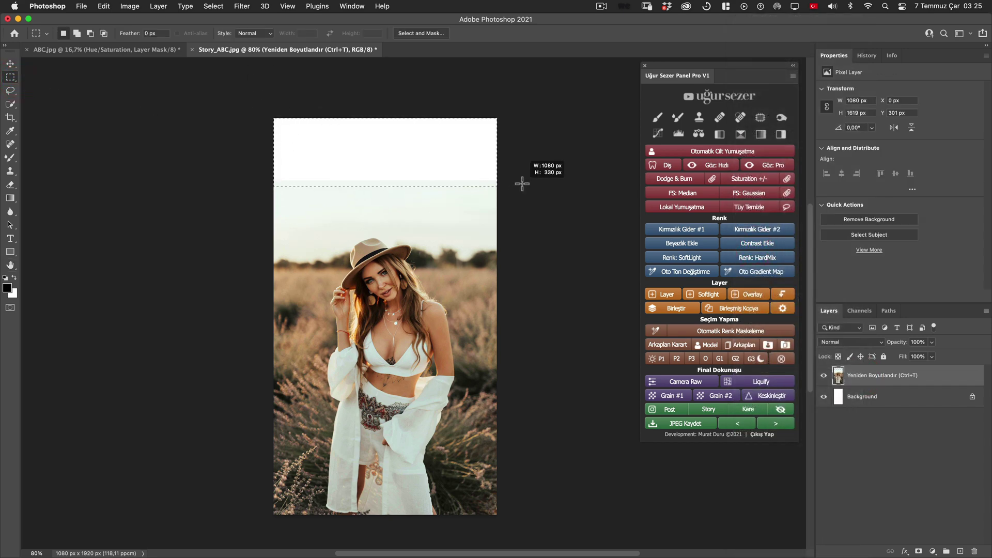
pyautogui.click(102, 6)
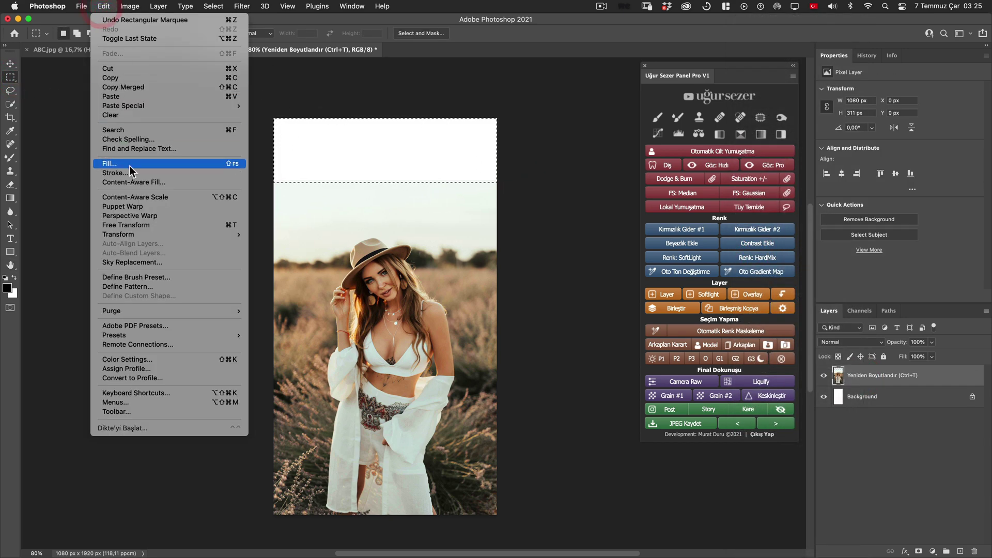
pyautogui.click(129, 163)
pyautogui.click(499, 321)
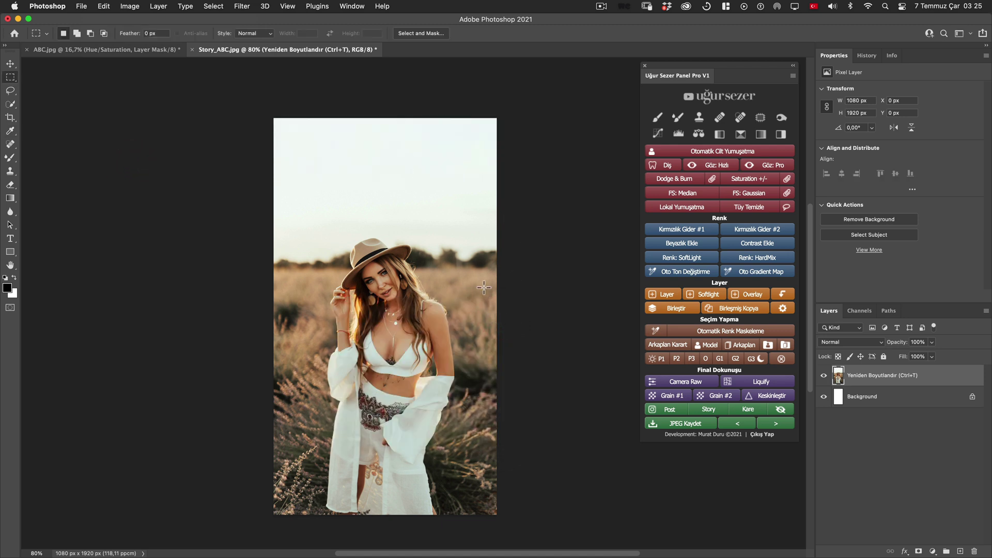
# Add High Pass sharpening with Keskinleştir, briefly check thirds guides, and export the story with JPEG Kaydet
pyautogui.click(760, 390)
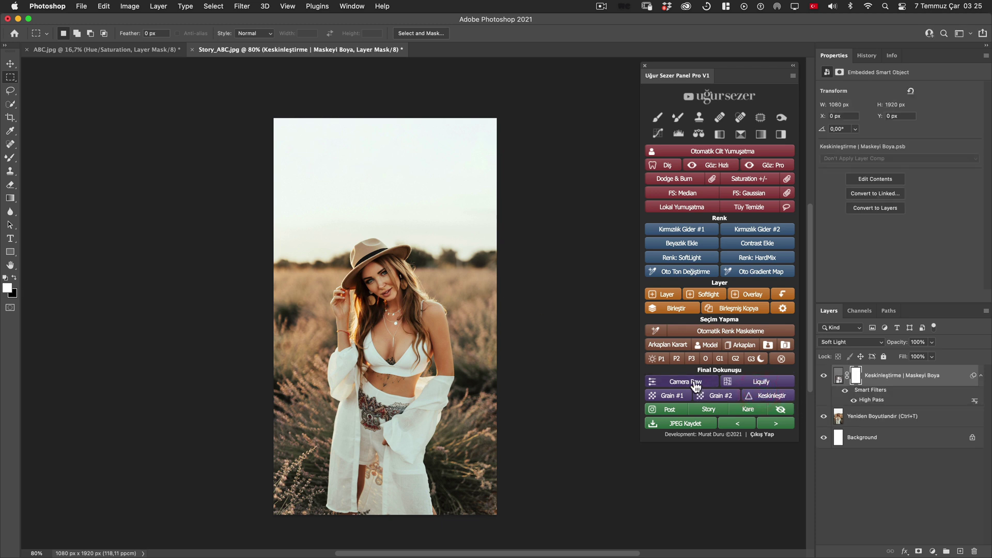
pyautogui.press('h')
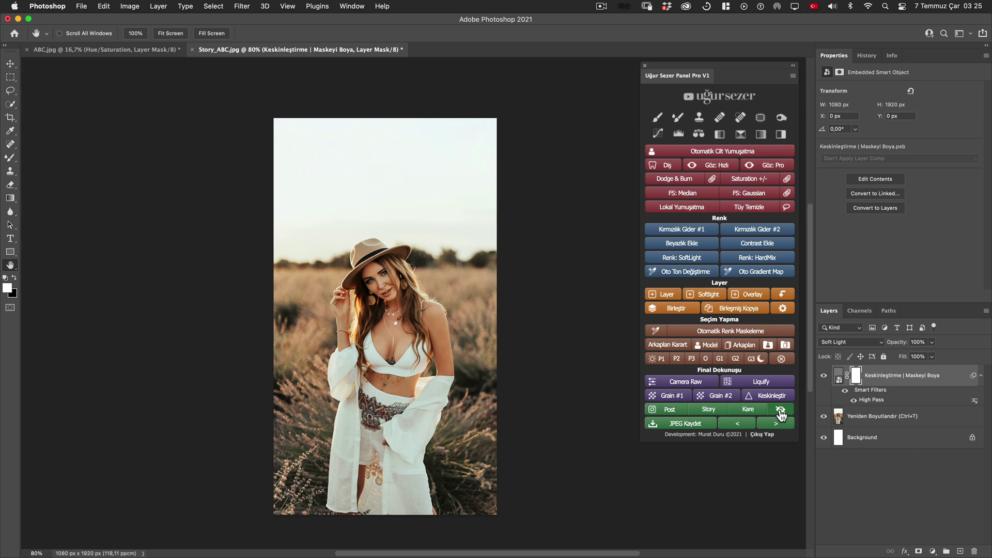
pyautogui.click(781, 414)
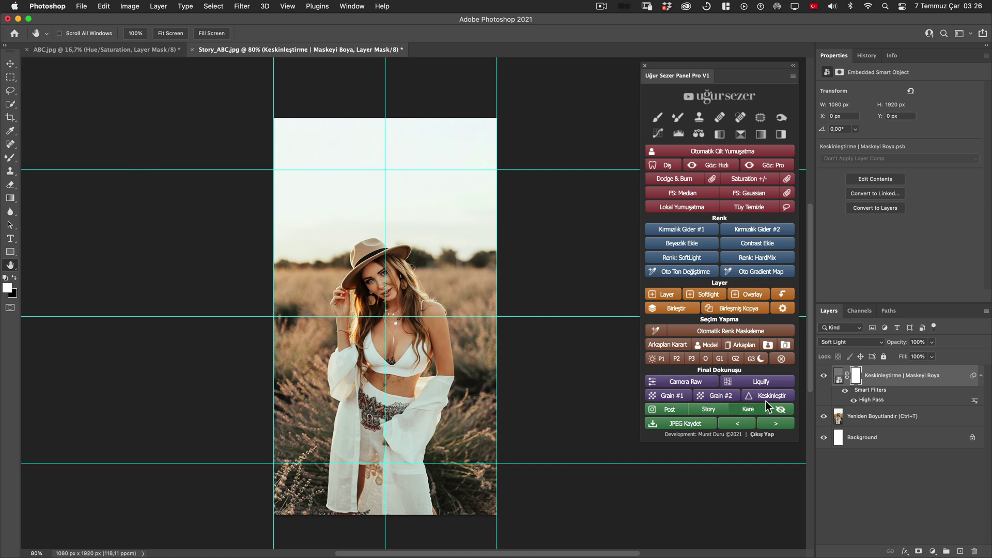
pyautogui.click(781, 409)
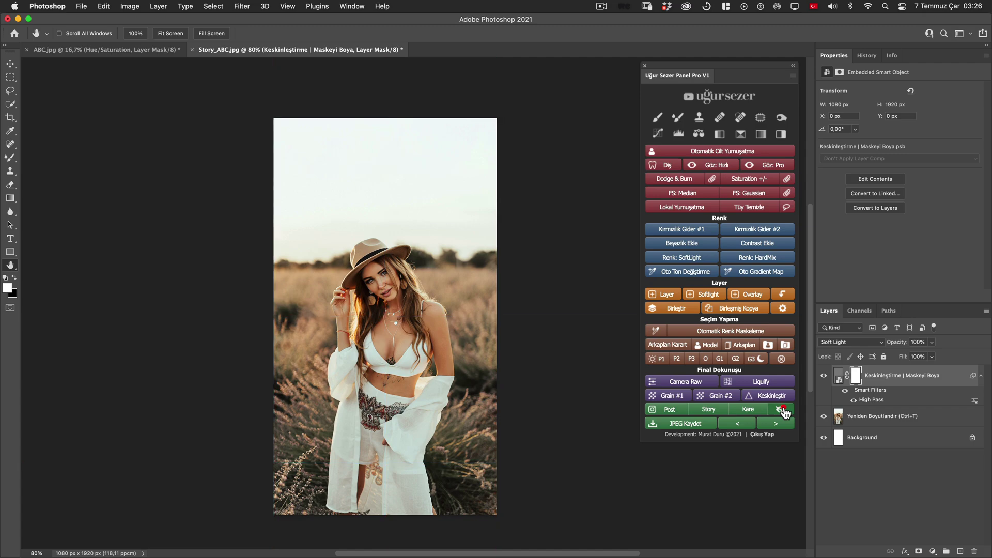
pyautogui.click(686, 424)
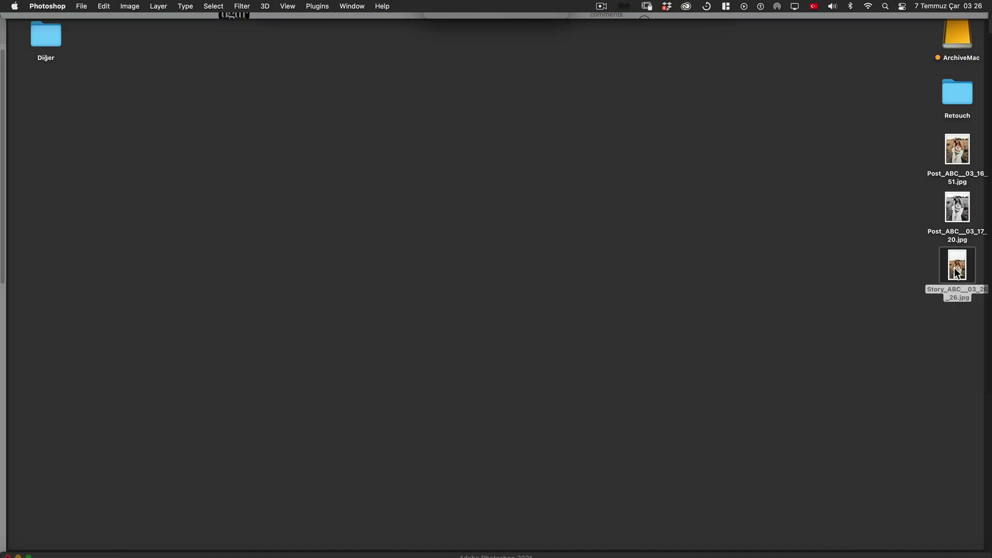
# Preview the exported story and post JPEGs in Quick Look, then switch back to Photoshop
pyautogui.click(962, 291)
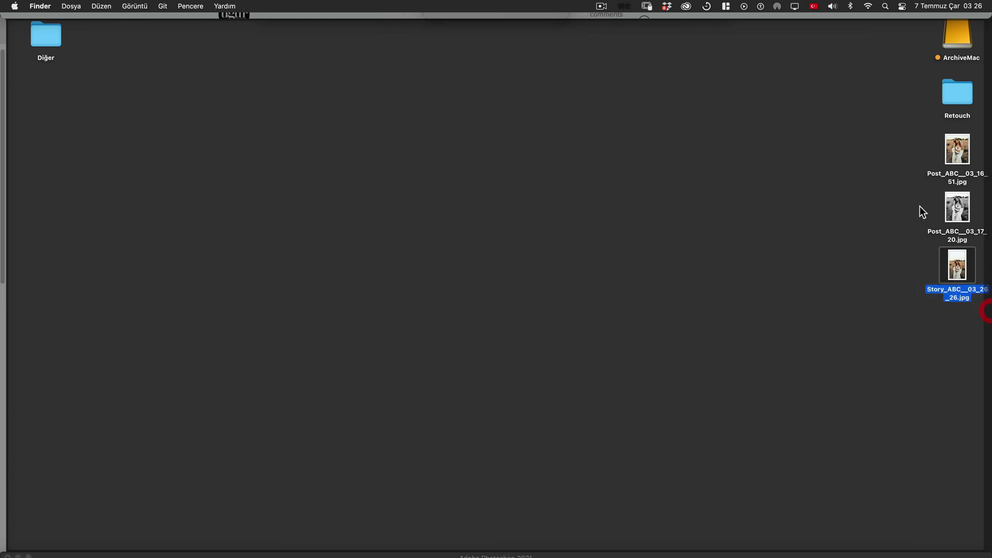
pyautogui.moveTo(932, 212)
pyautogui.mouseDown()
pyautogui.moveTo(906, 150)
pyautogui.moveTo(964, 287)
pyautogui.mouseUp()
pyautogui.press('space')
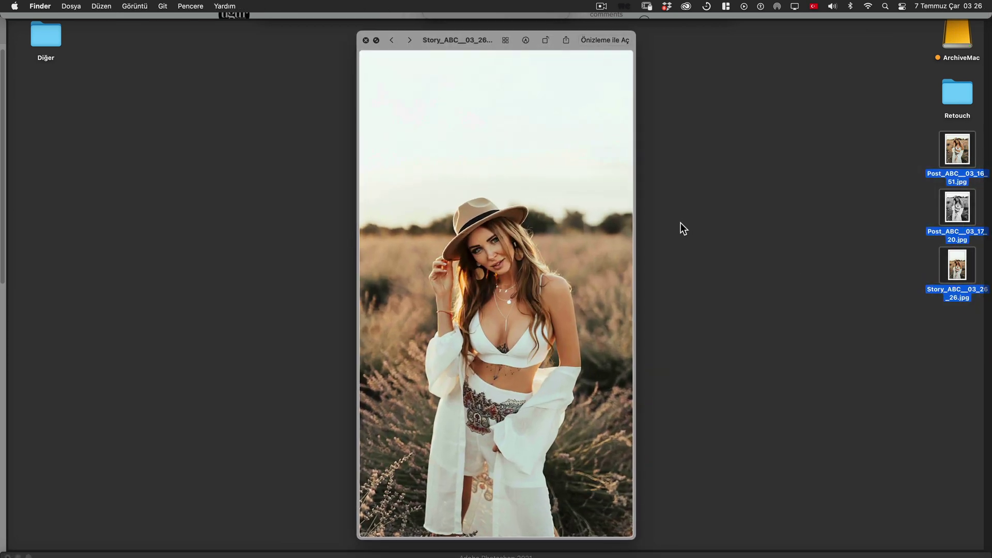
pyautogui.press('Left')
pyautogui.press('Left')
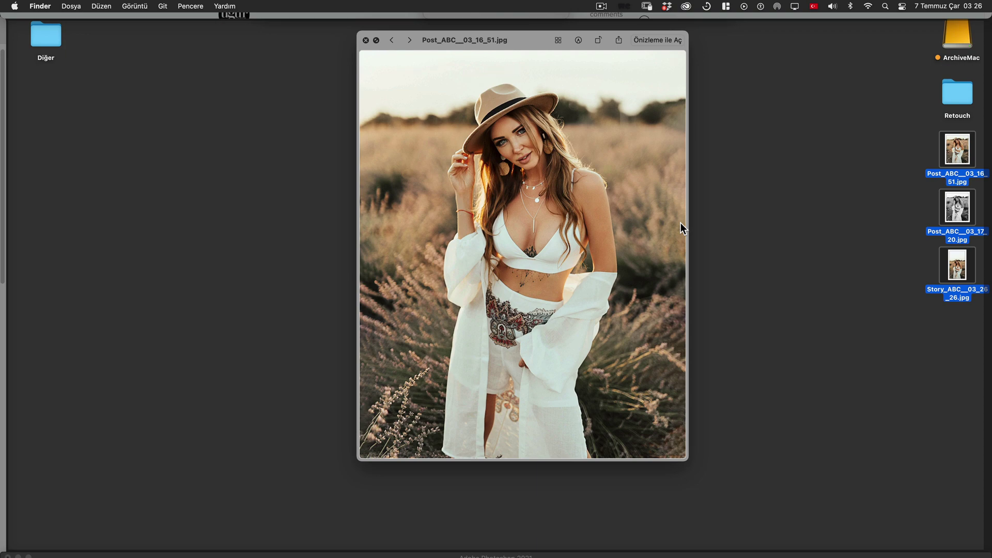
pyautogui.click(366, 41)
pyautogui.click(465, 213)
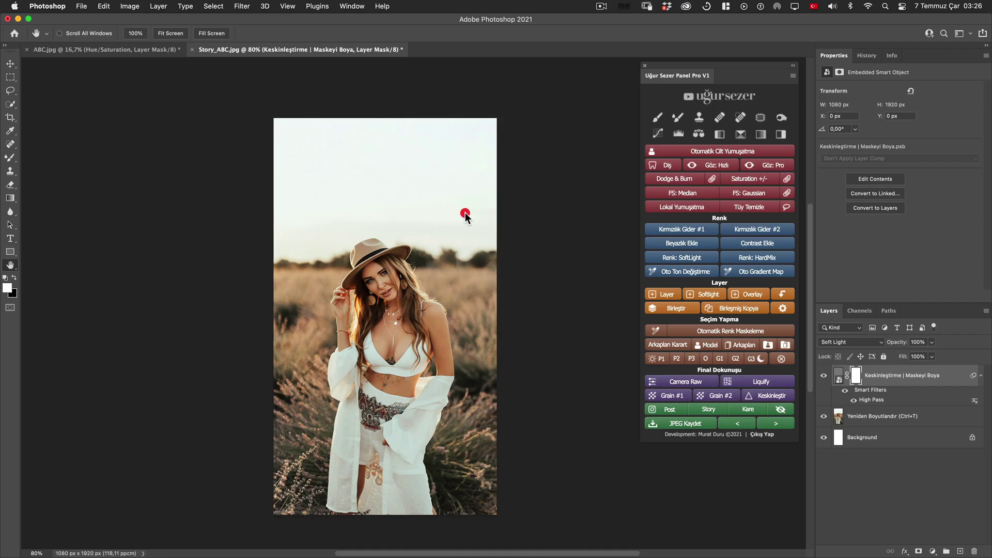
# Close Story_ABC.jpg and discard its changes, keeping the layered ABC.jpg open
pyautogui.click(192, 49)
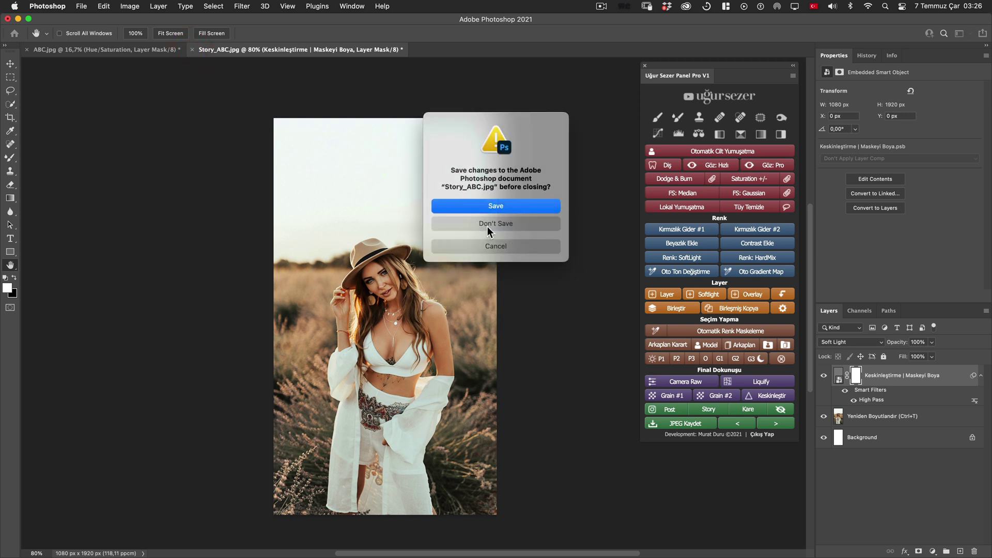
pyautogui.click(488, 224)
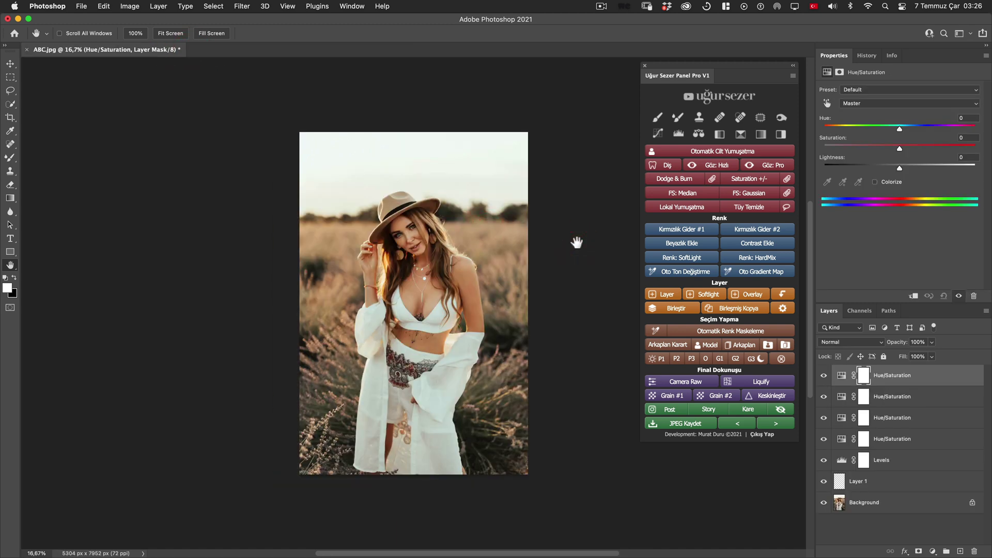